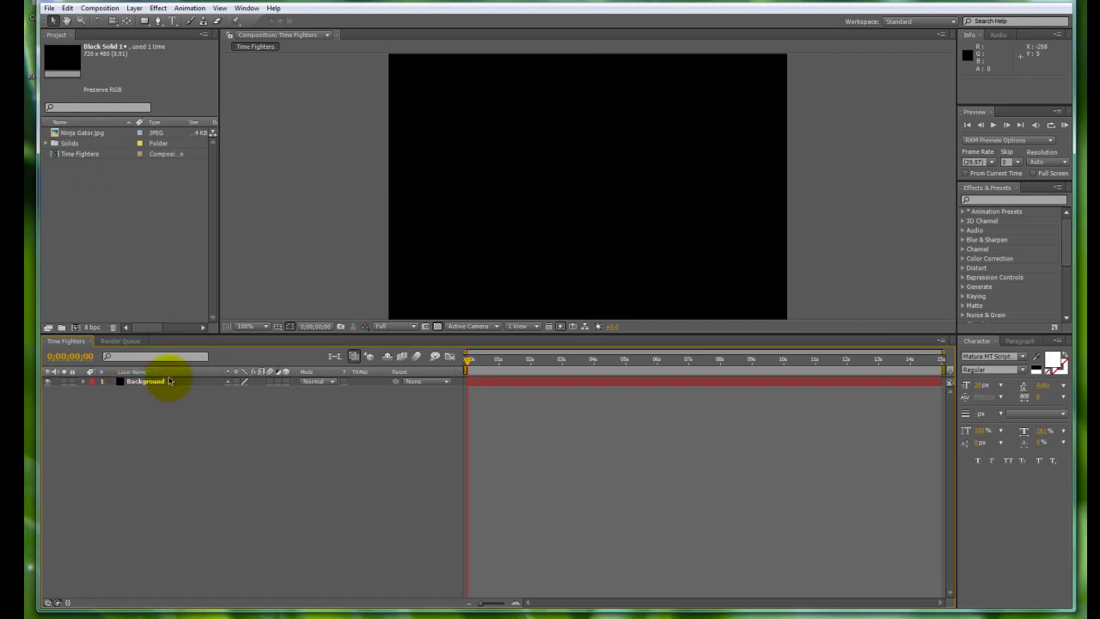
Deselect Black Solid 1, skim the example movie, and close its player
click(86, 239)
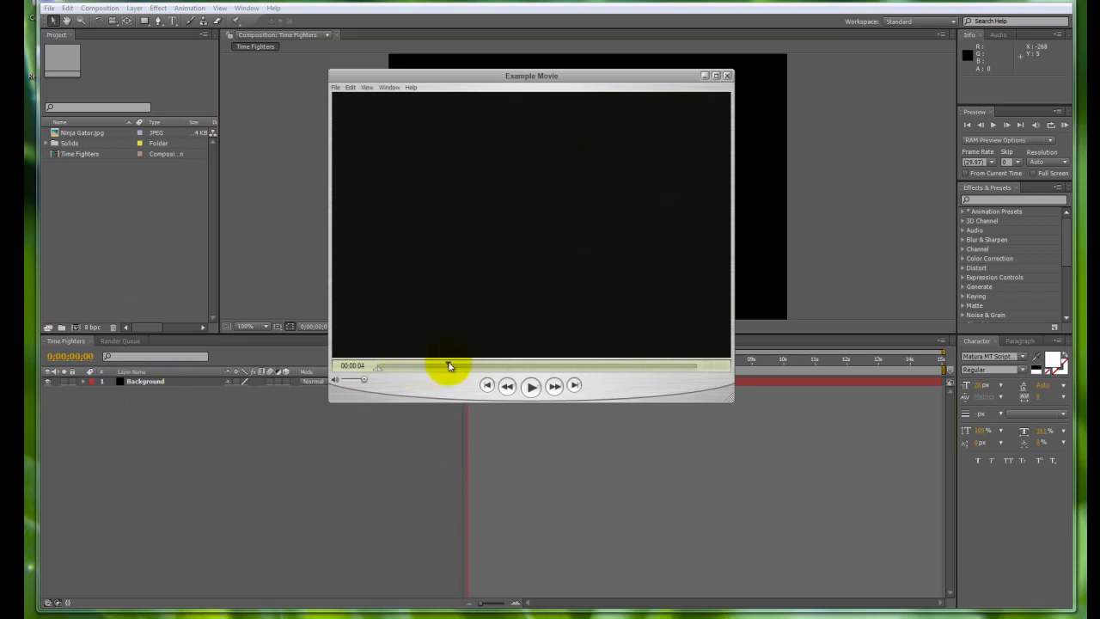
click(506, 367)
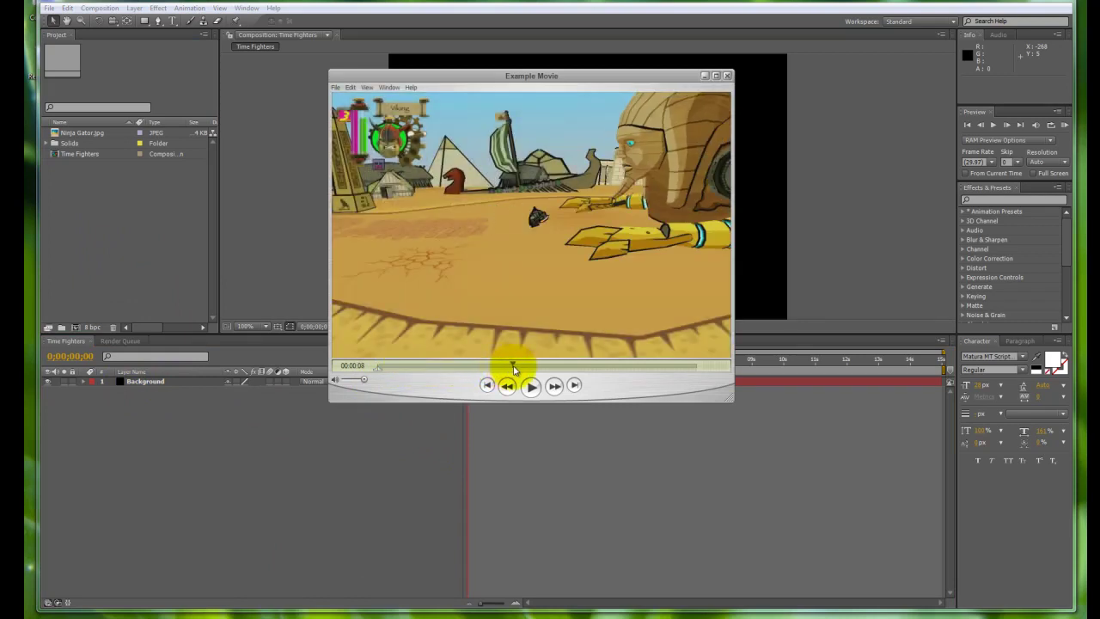
click(487, 384)
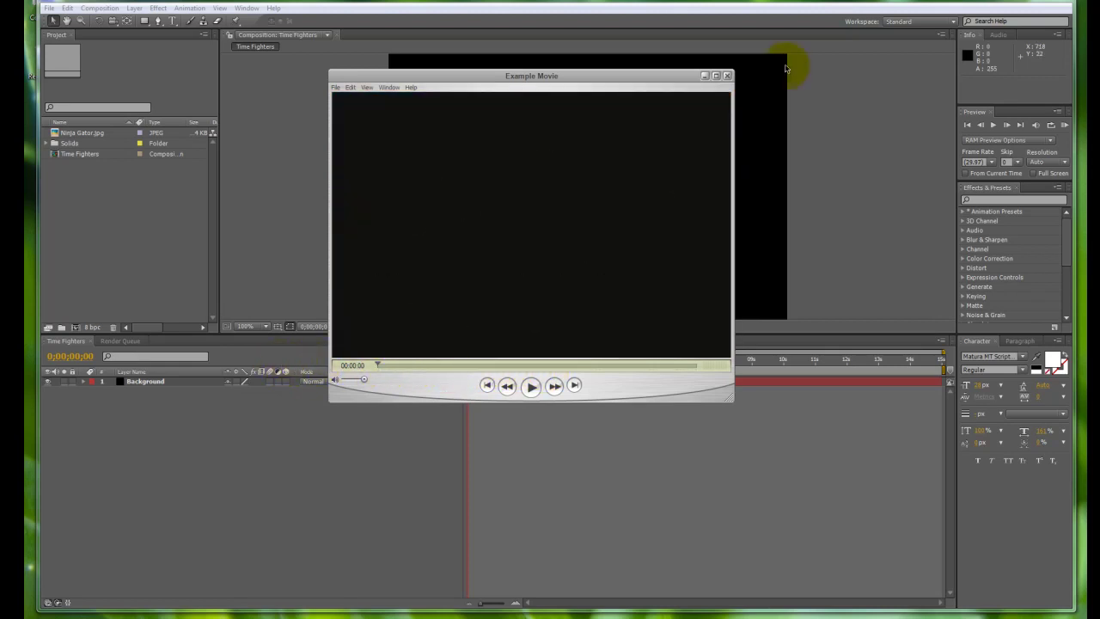
click(705, 76)
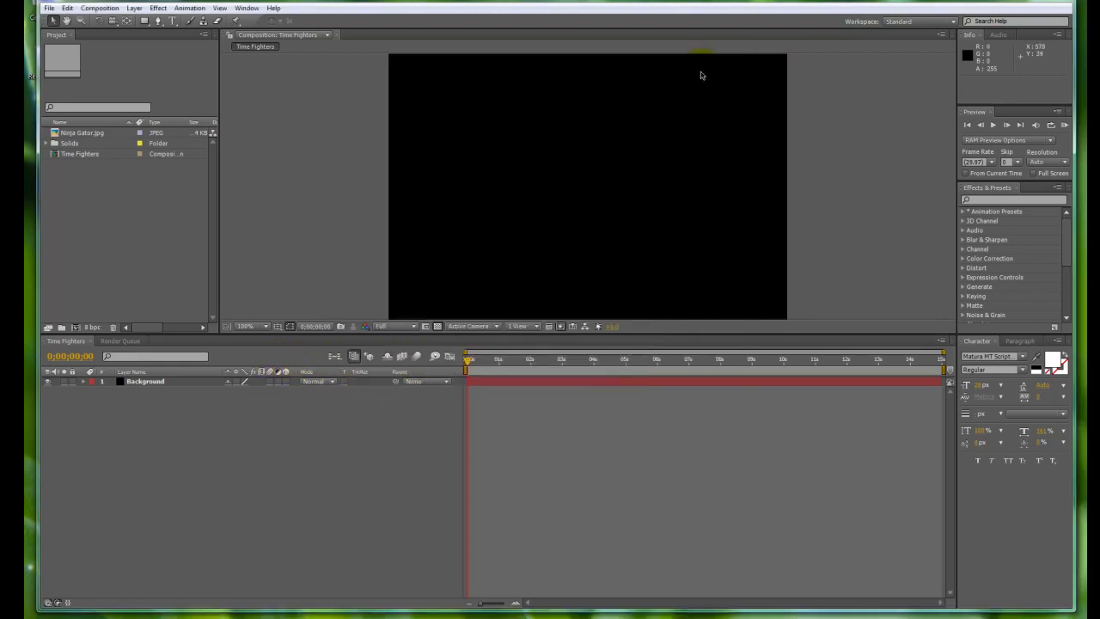
Import IntroPerfect.wav into the project via Import > File
right_click(72, 177)
mouse_move(194, 227)
click(240, 230)
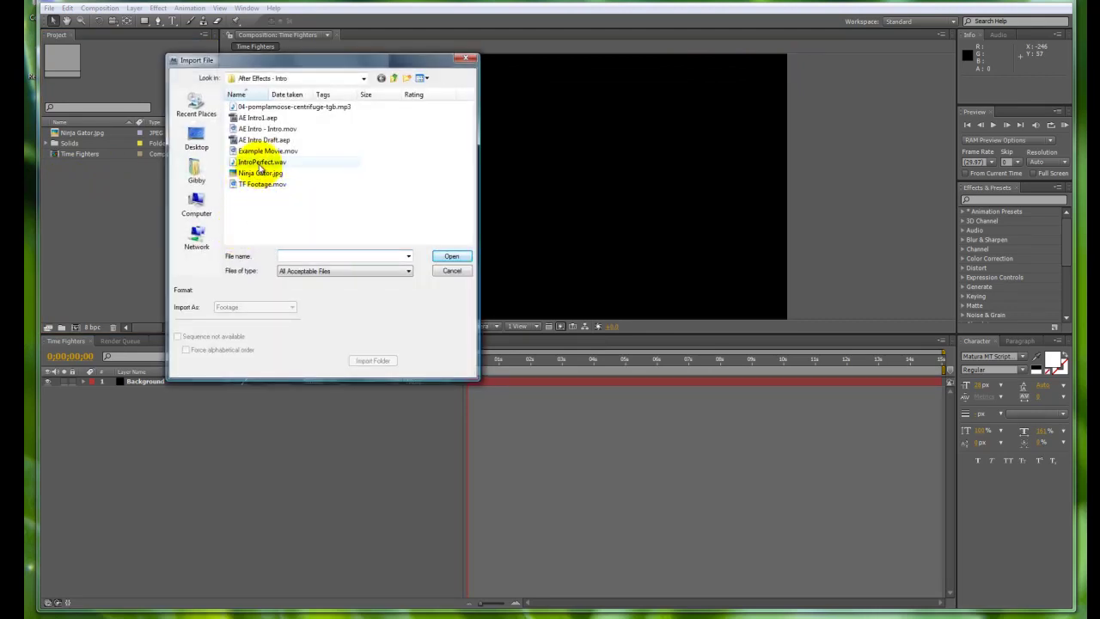
click(260, 163)
click(456, 259)
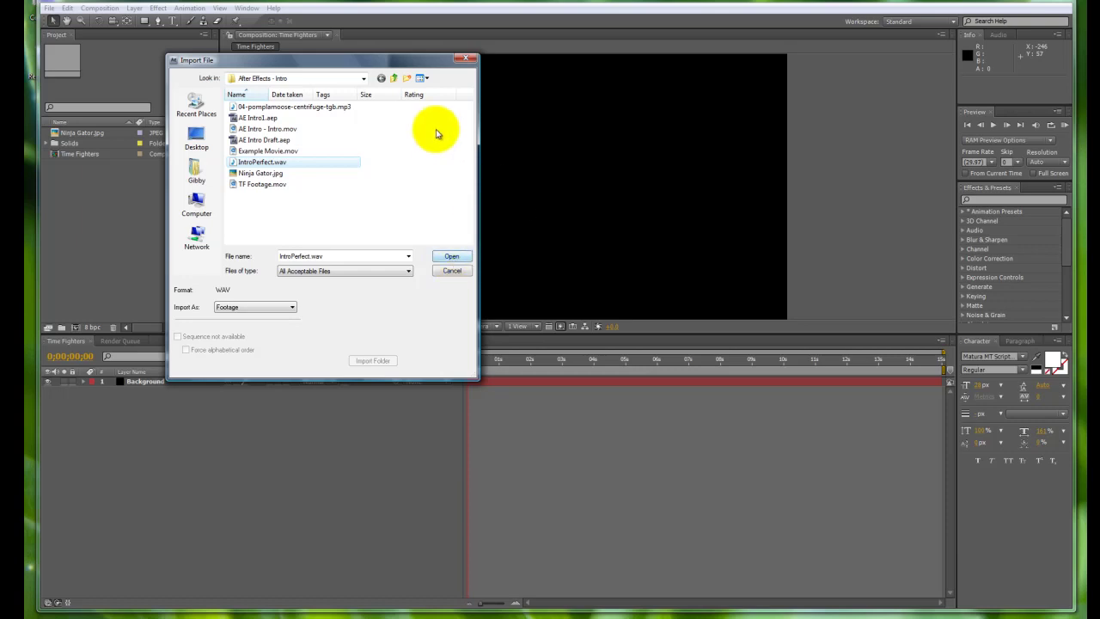
click(451, 258)
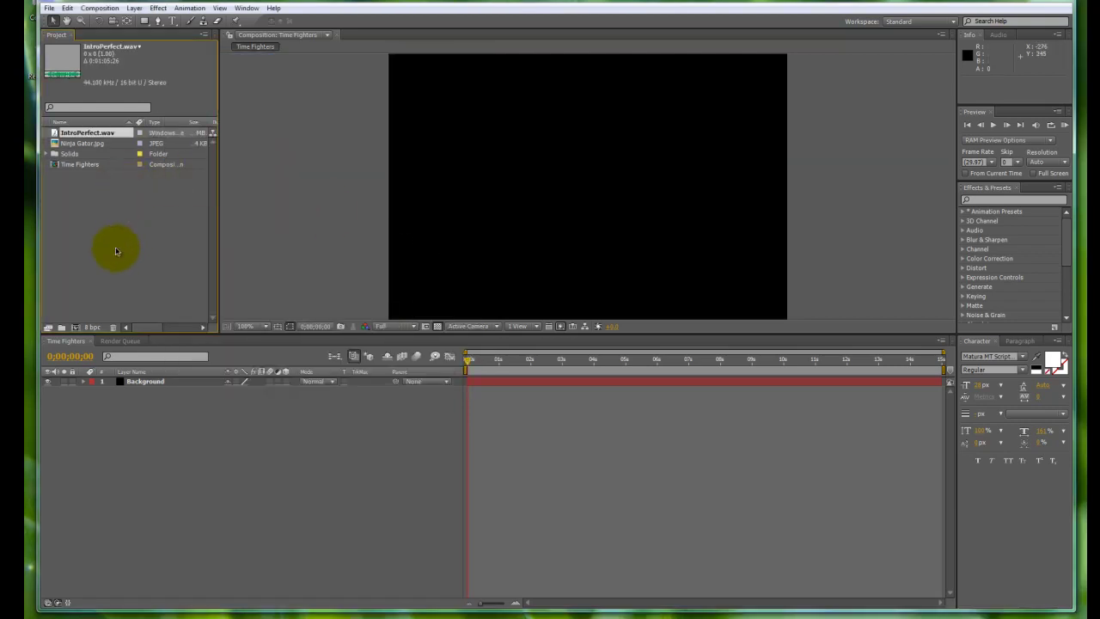
double_click(81, 143)
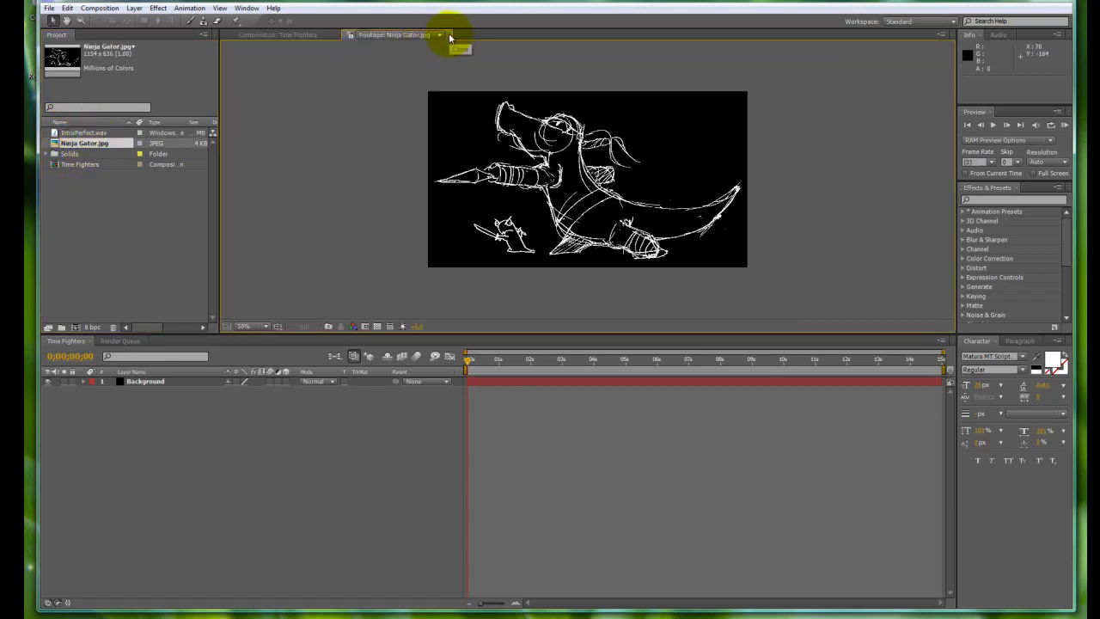
click(449, 37)
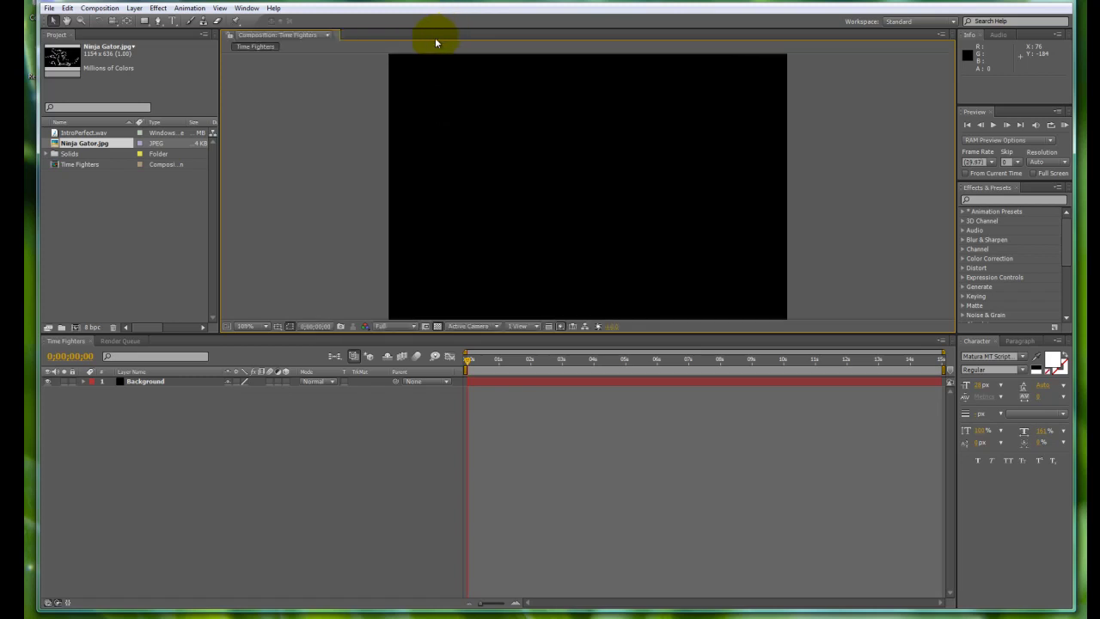
double_click(73, 134)
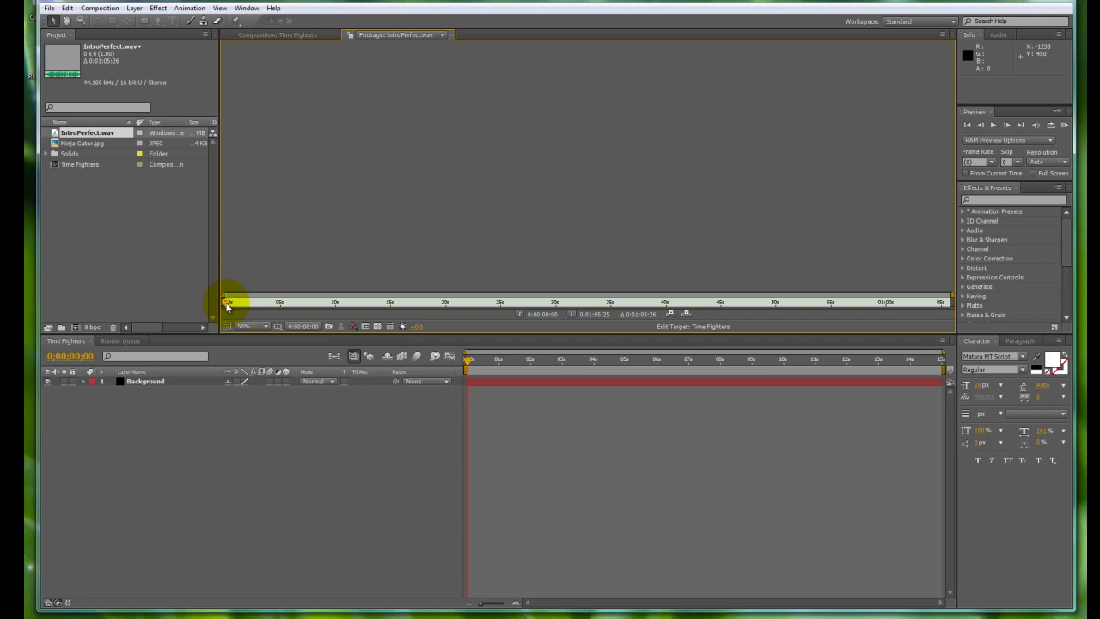
drag(228, 302, 374, 302)
drag(276, 307, 504, 319)
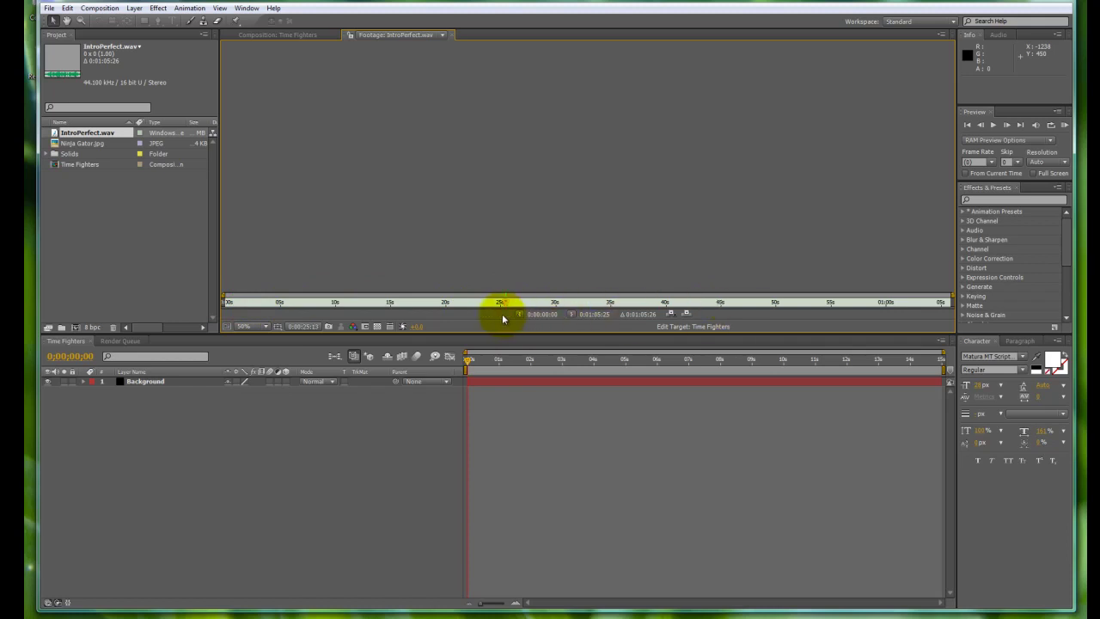
drag(504, 320, 106, 315)
click(99, 225)
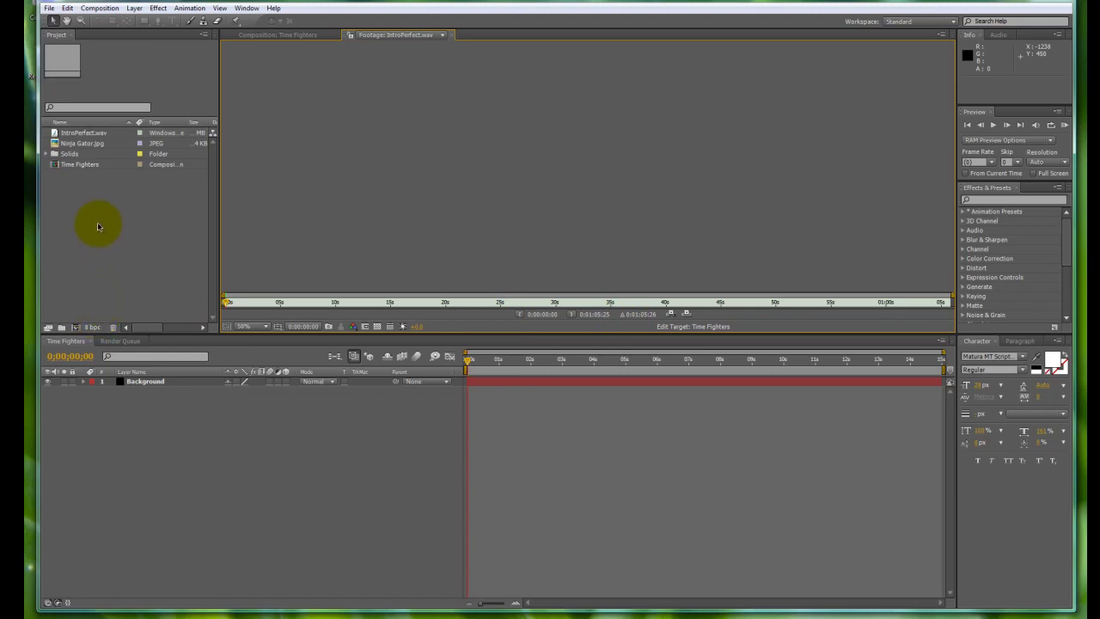
click(453, 36)
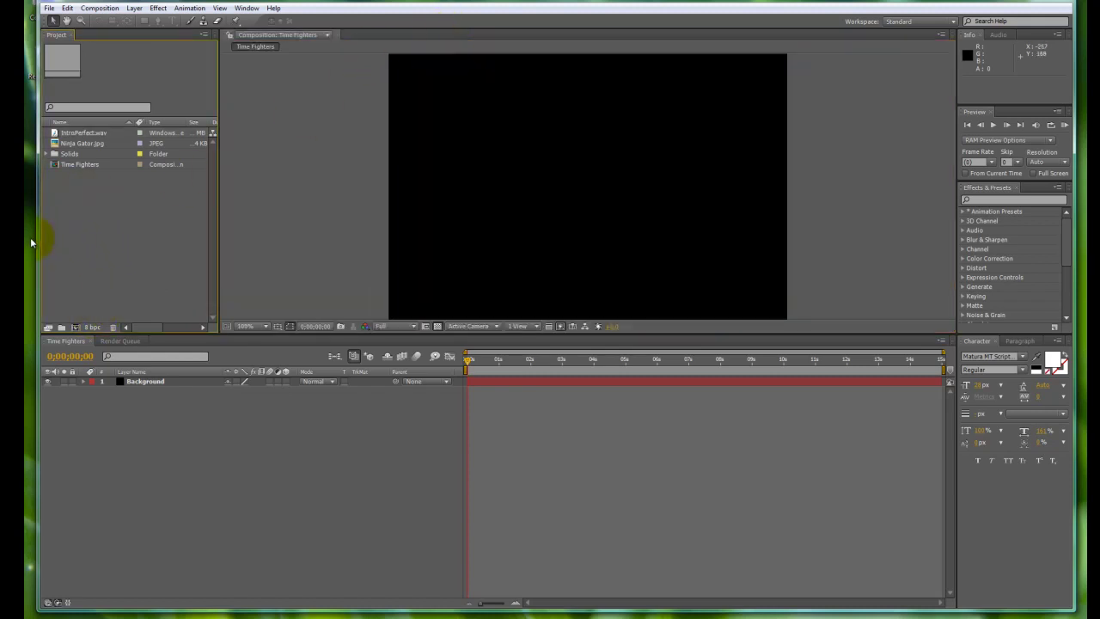
Import TF Footage.mov into the project via Import > File
right_click(88, 206)
mouse_move(134, 250)
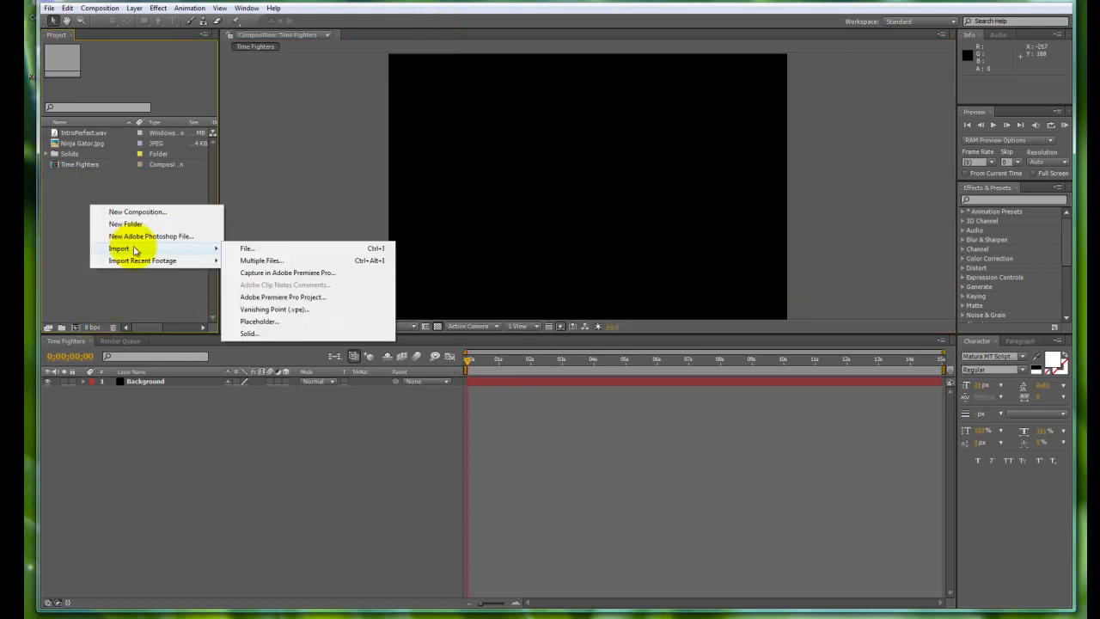
click(278, 249)
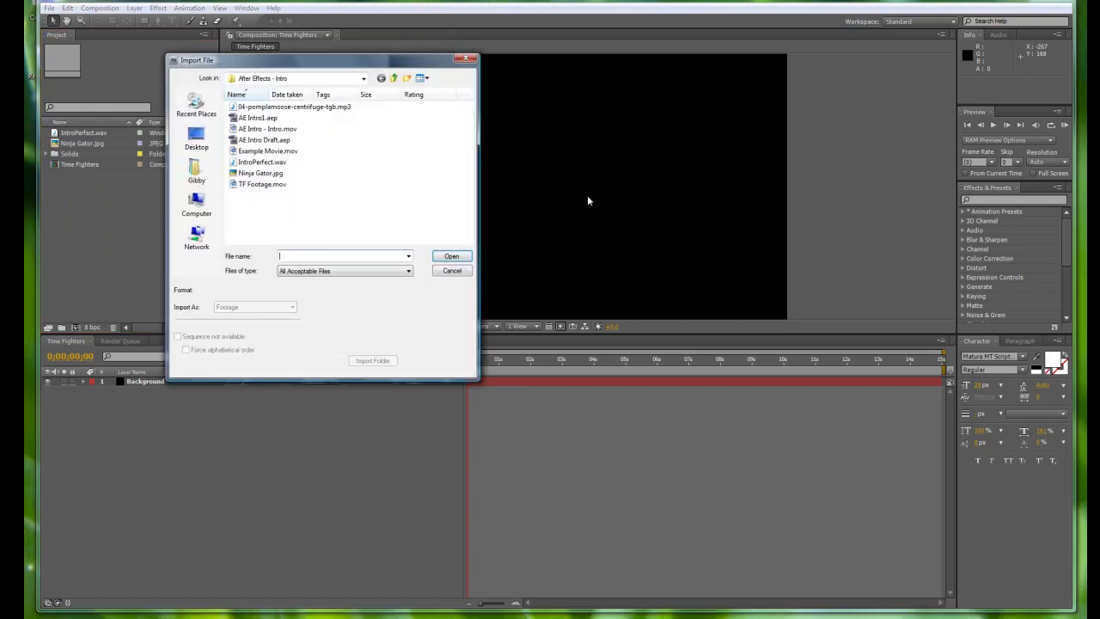
click(253, 185)
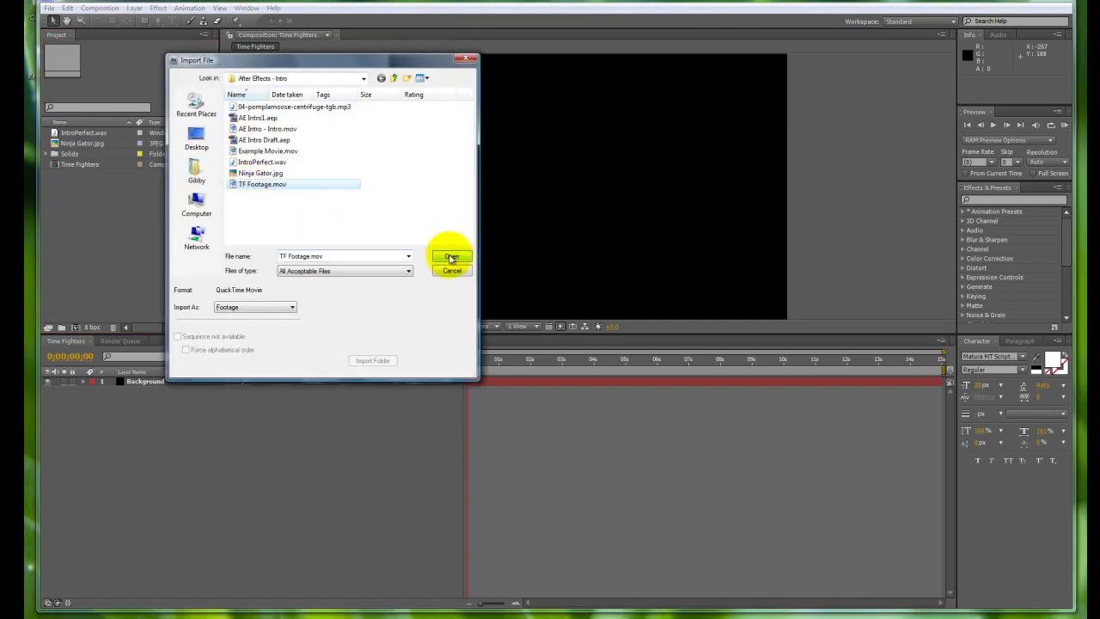
click(451, 257)
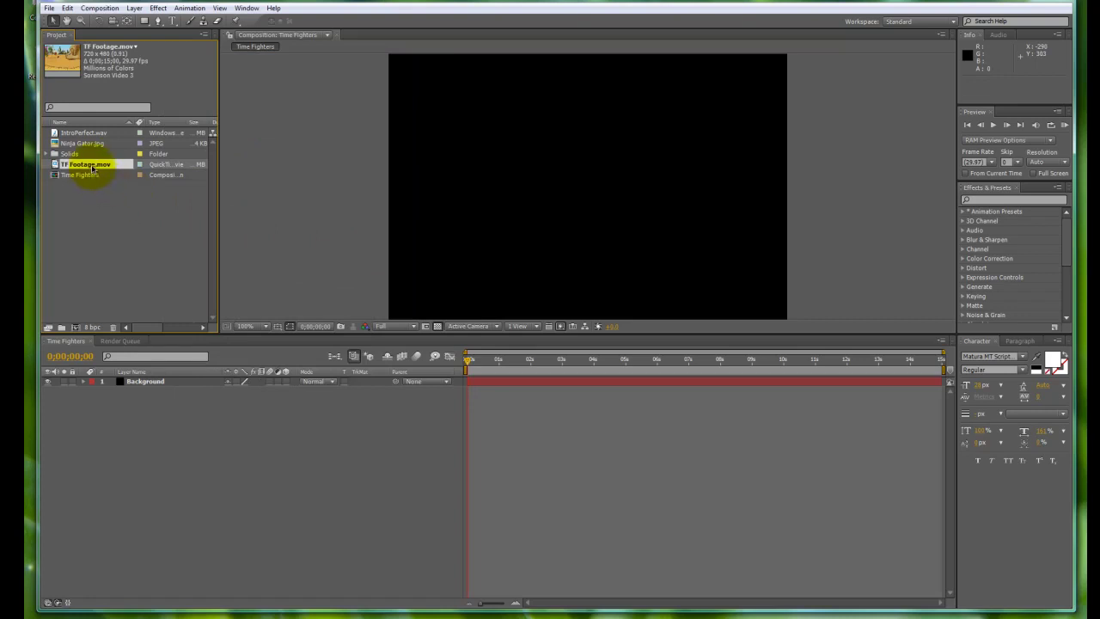
Preview TF Footage.mov at 100%, scrub through it, then close the Footage viewer
double_click(92, 165)
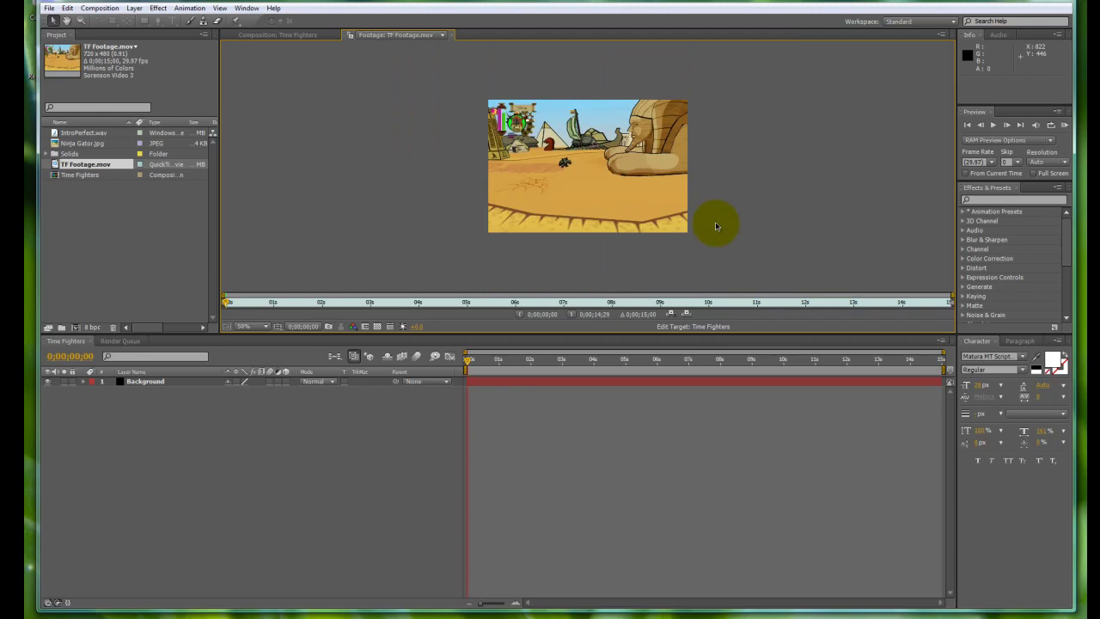
key(slash)
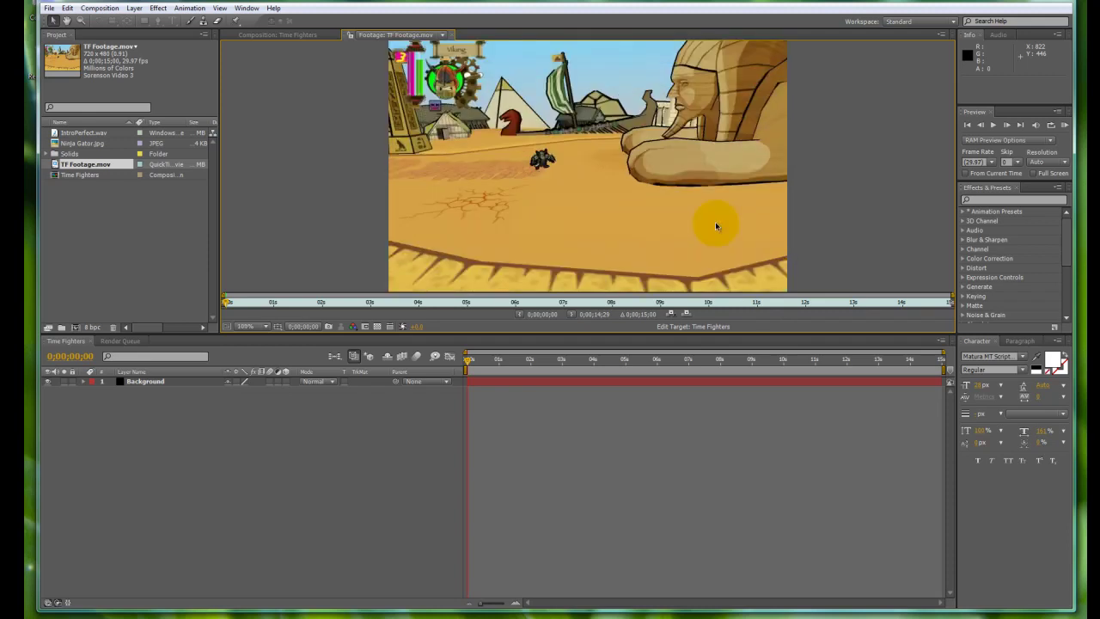
click(291, 34)
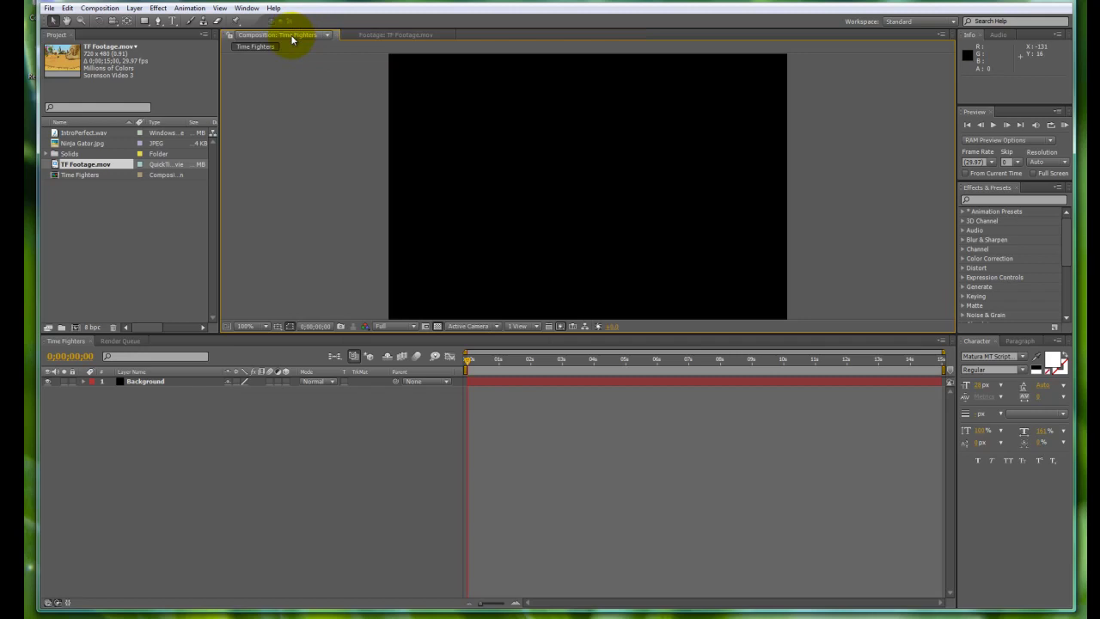
click(394, 36)
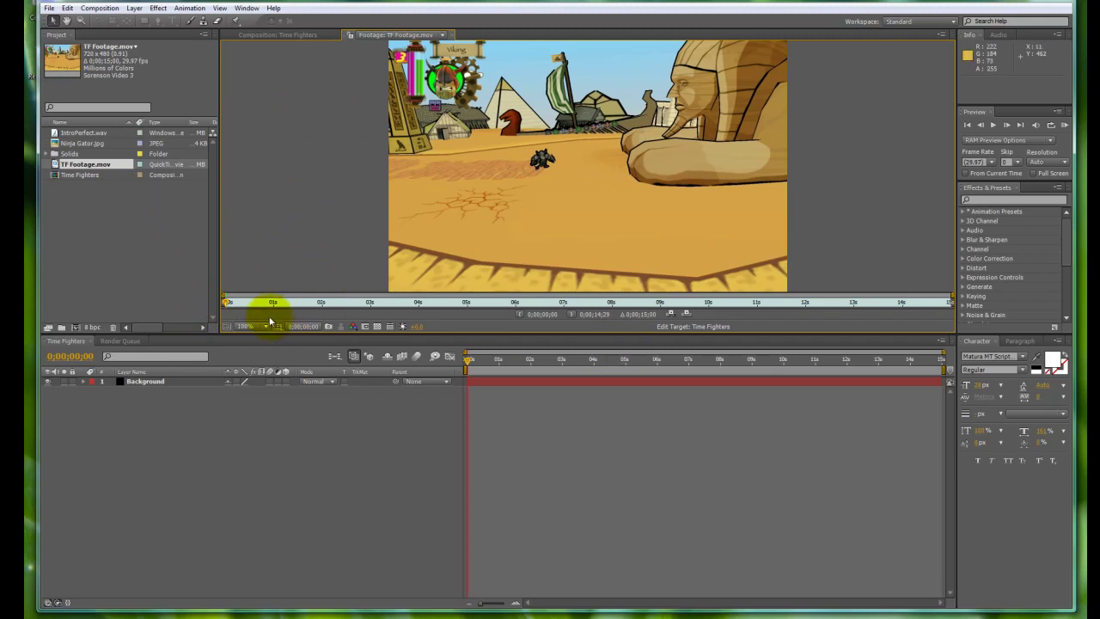
drag(229, 302, 566, 304)
click(439, 303)
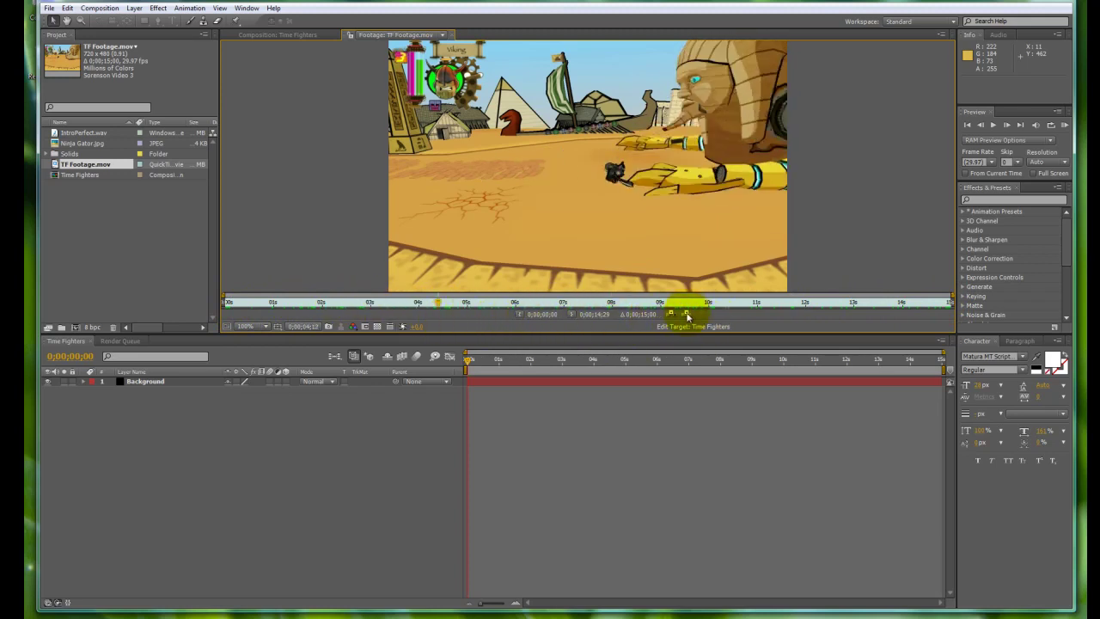
click(273, 303)
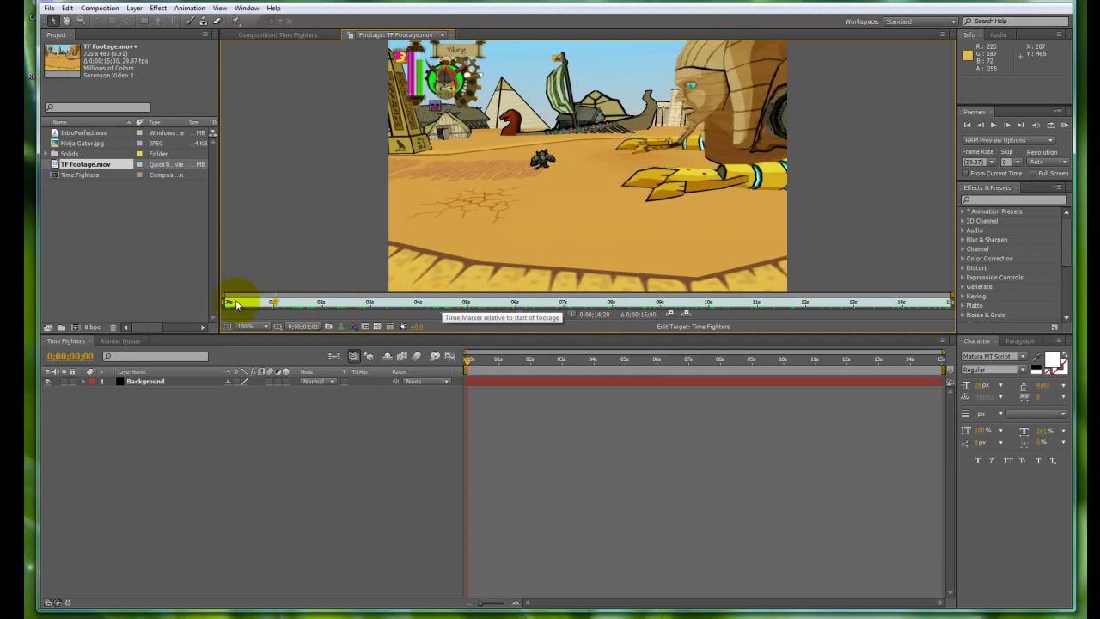
click(238, 304)
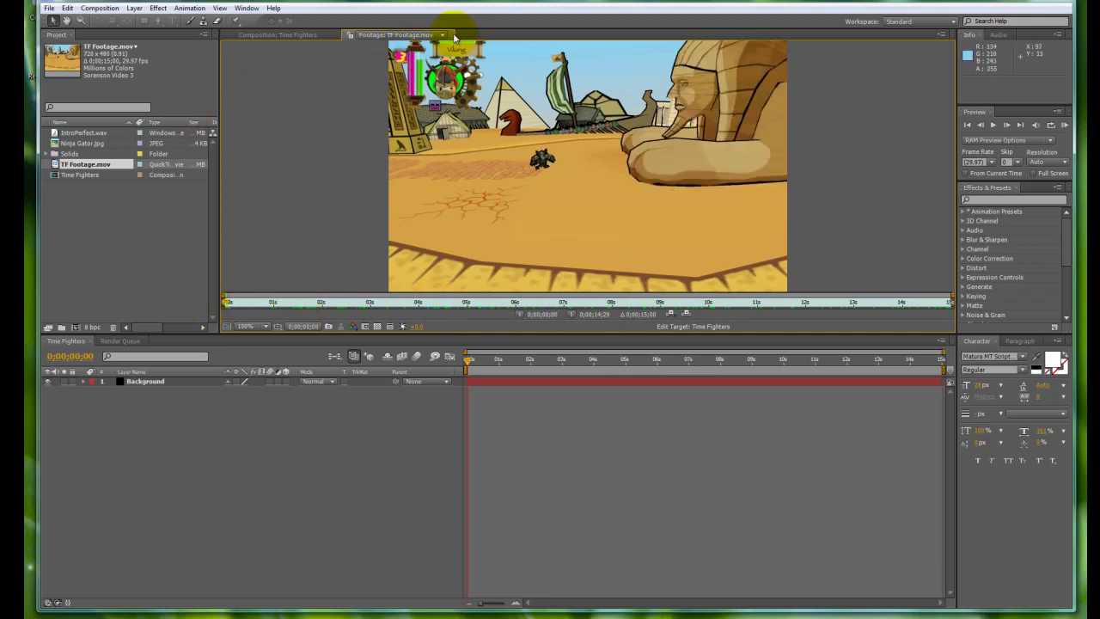
click(454, 36)
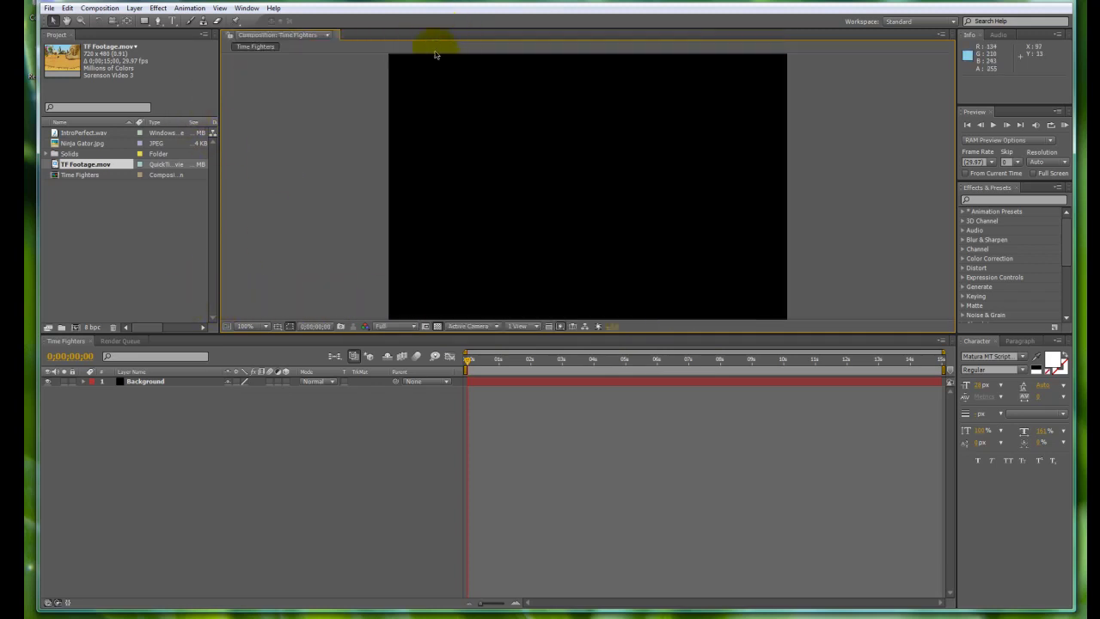
click(127, 219)
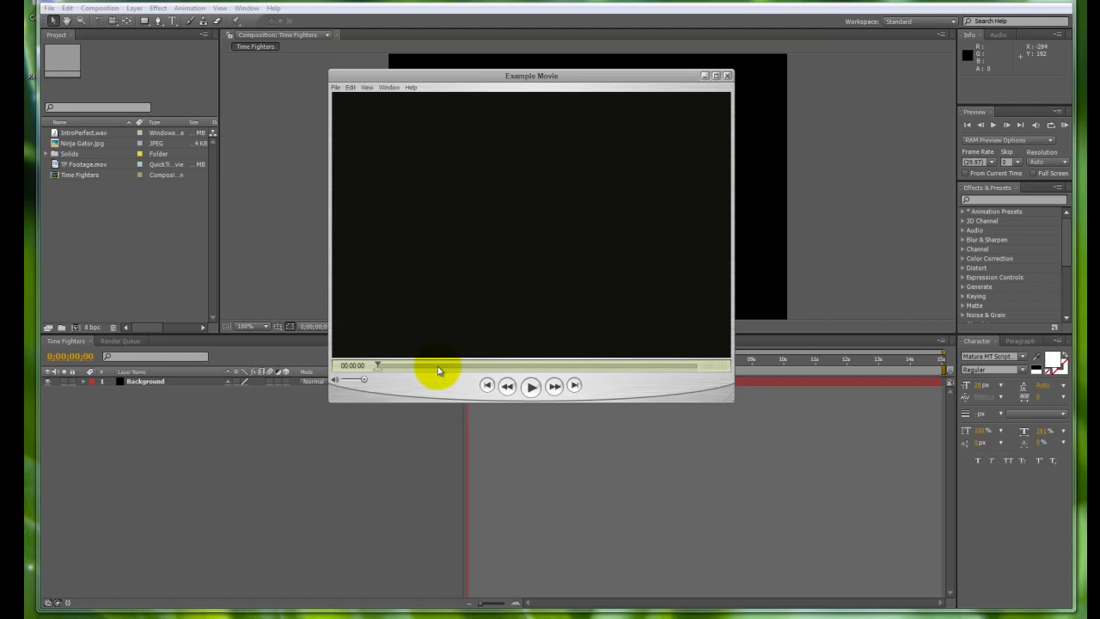
drag(377, 367, 396, 367)
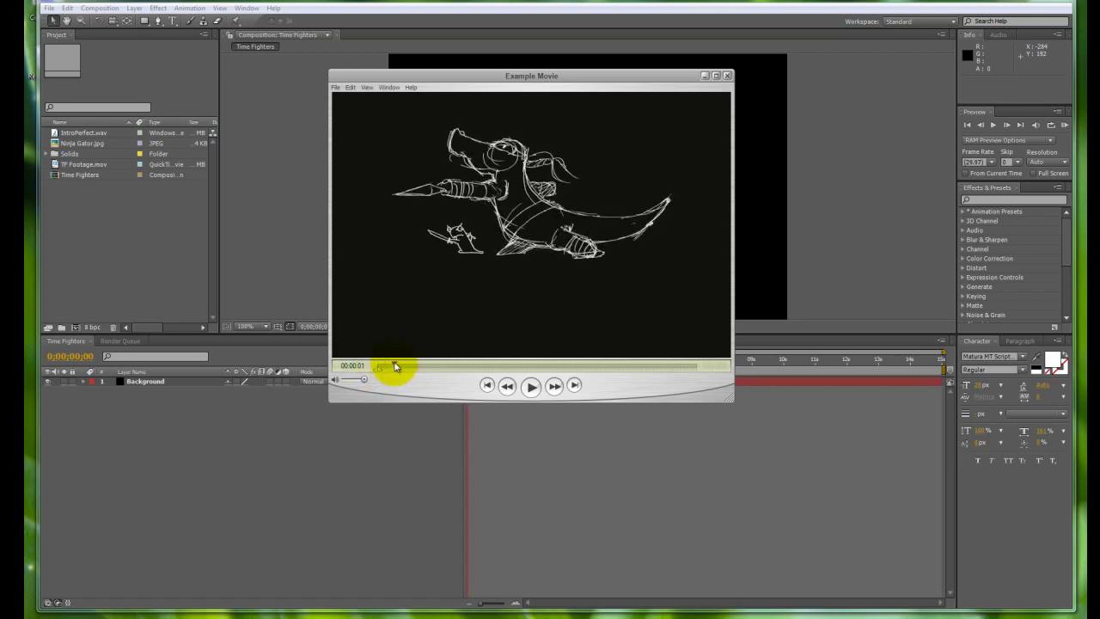
click(728, 76)
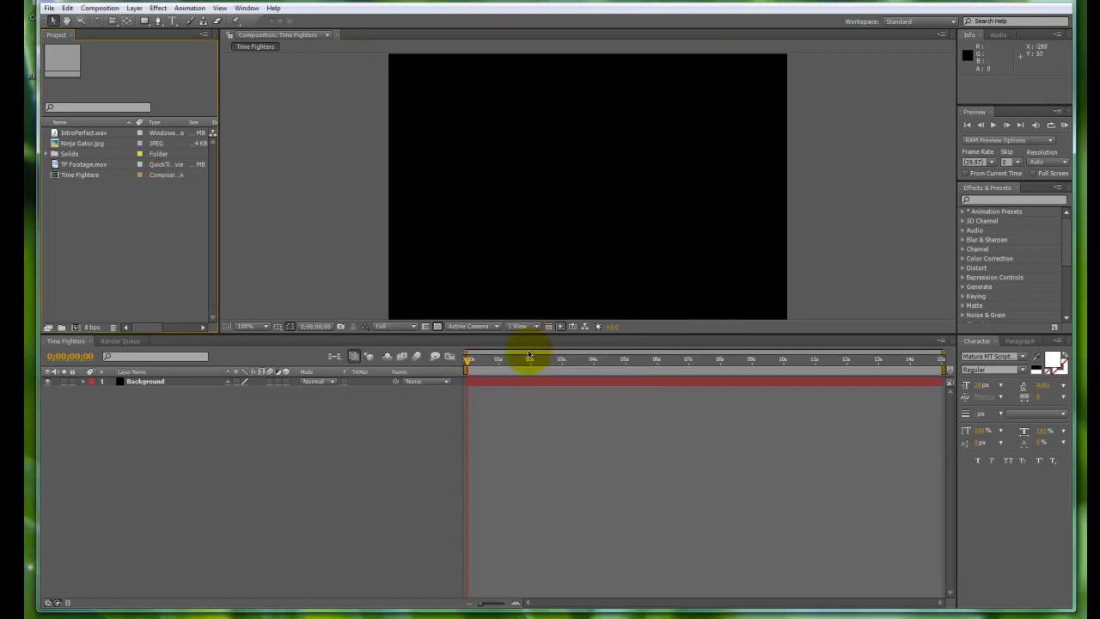
Drag Ninja Gator.jpg into Time Fighters as a layer and zoom the viewer out to 50%
drag(479, 364, 386, 386)
click(1044, 373)
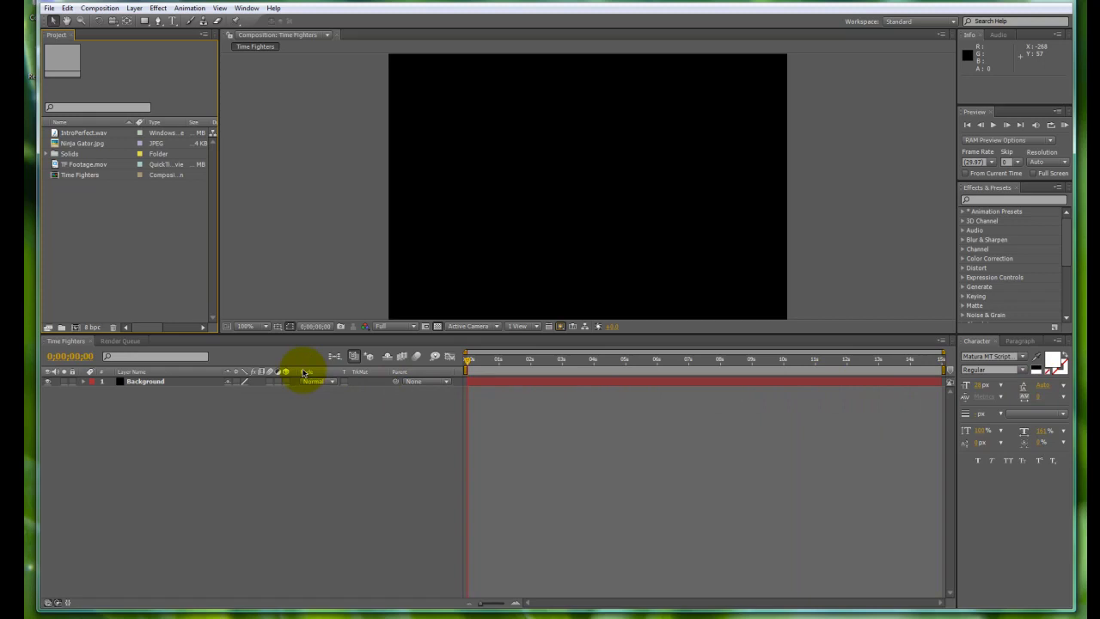
click(82, 145)
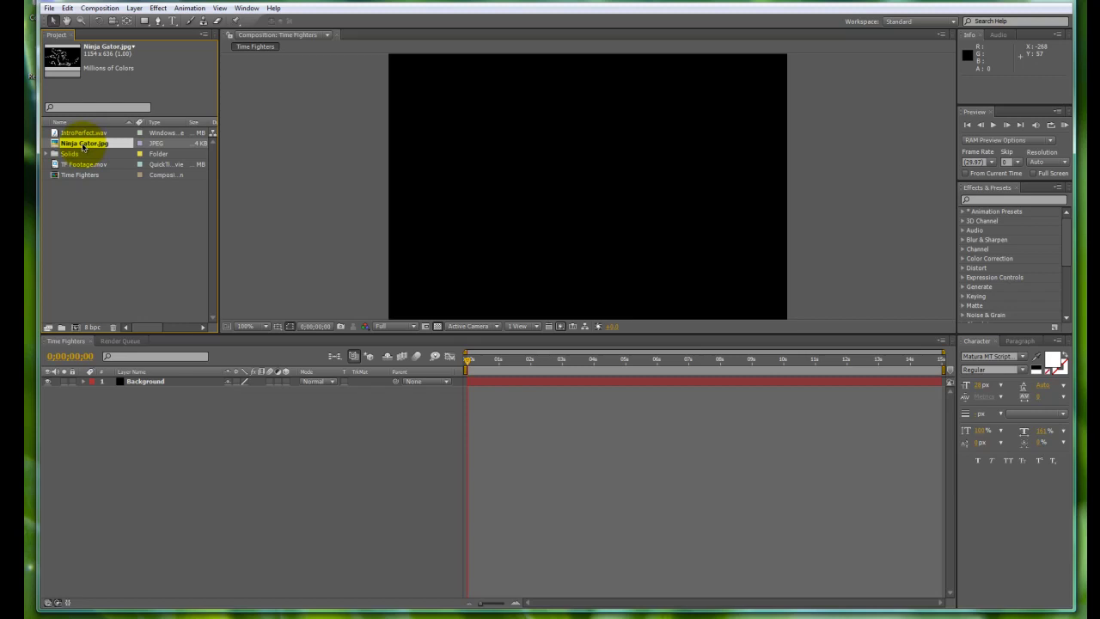
drag(82, 144, 165, 382)
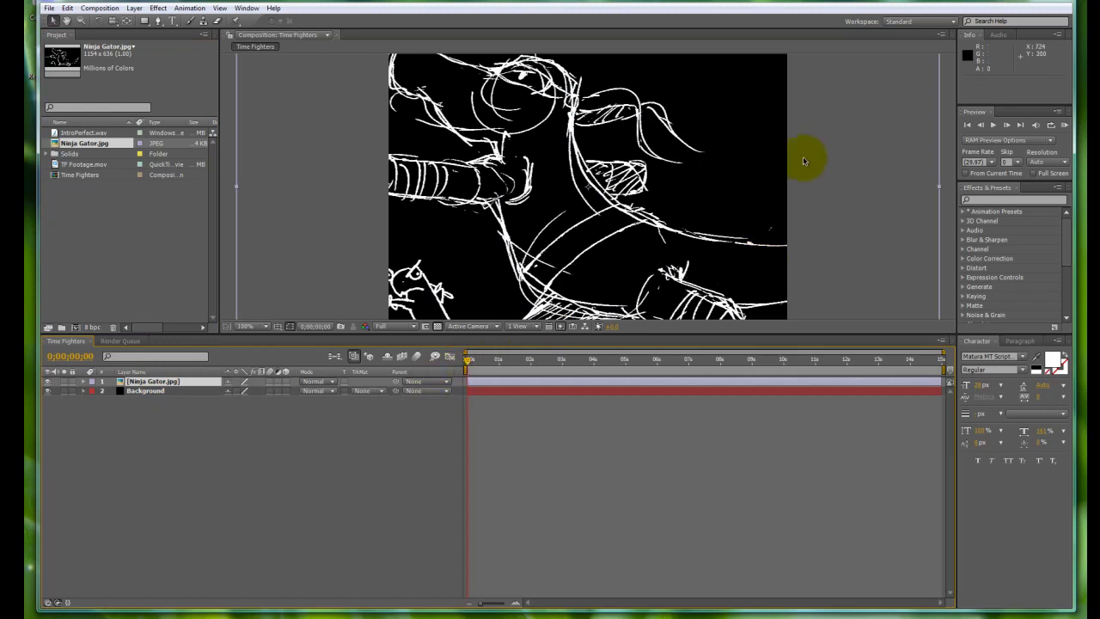
key(comma)
key(comma)
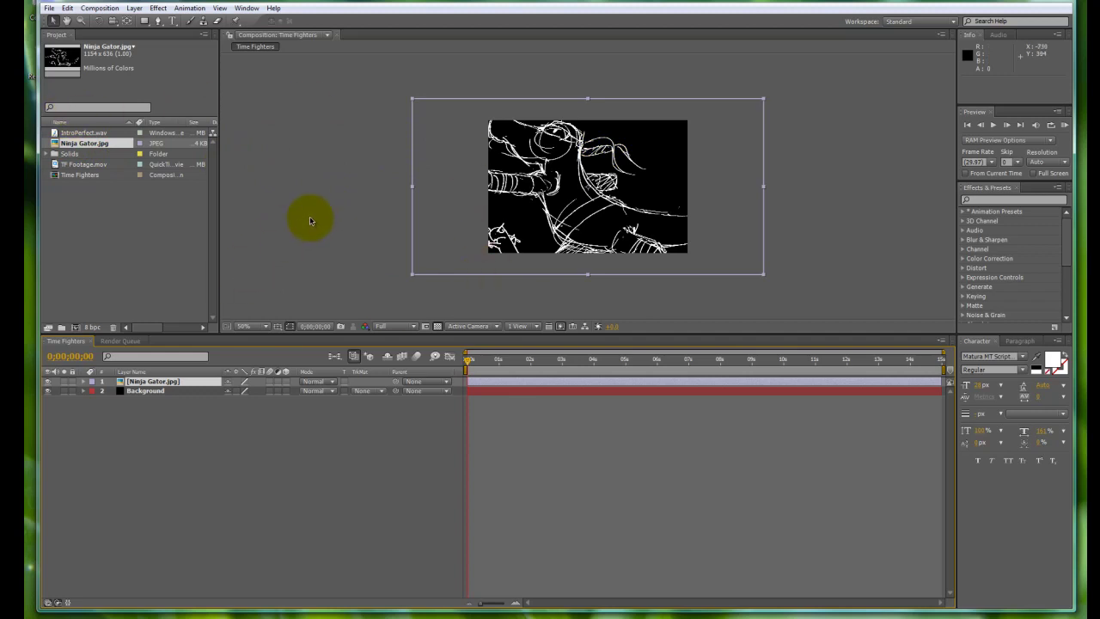
Scale the Ninja Gator.jpg layer down to about 37% with a corner handle
click(159, 391)
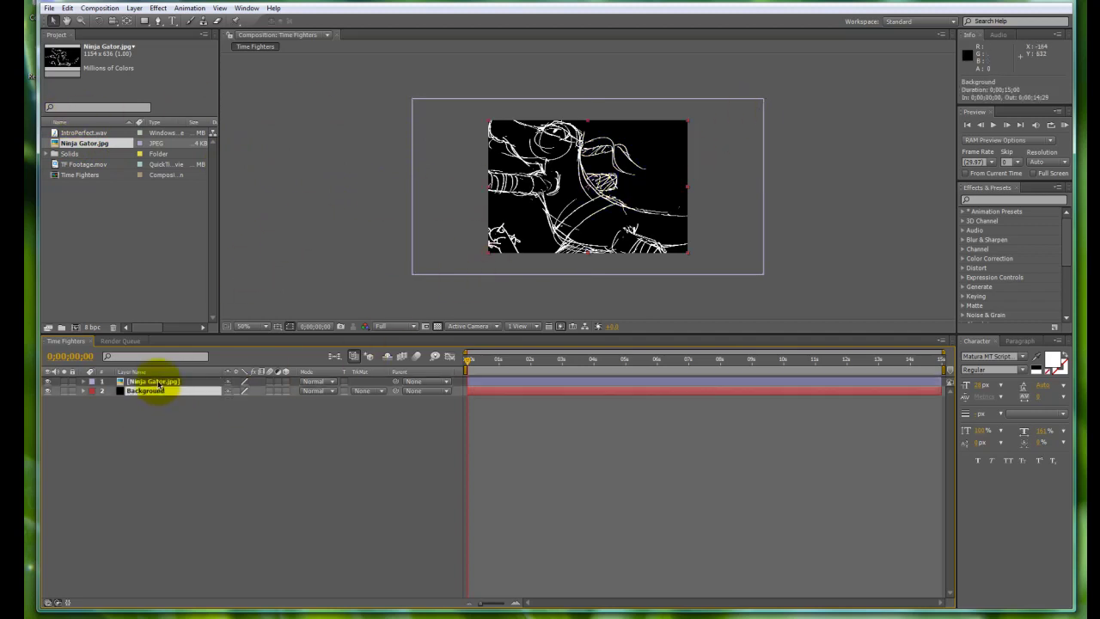
click(157, 381)
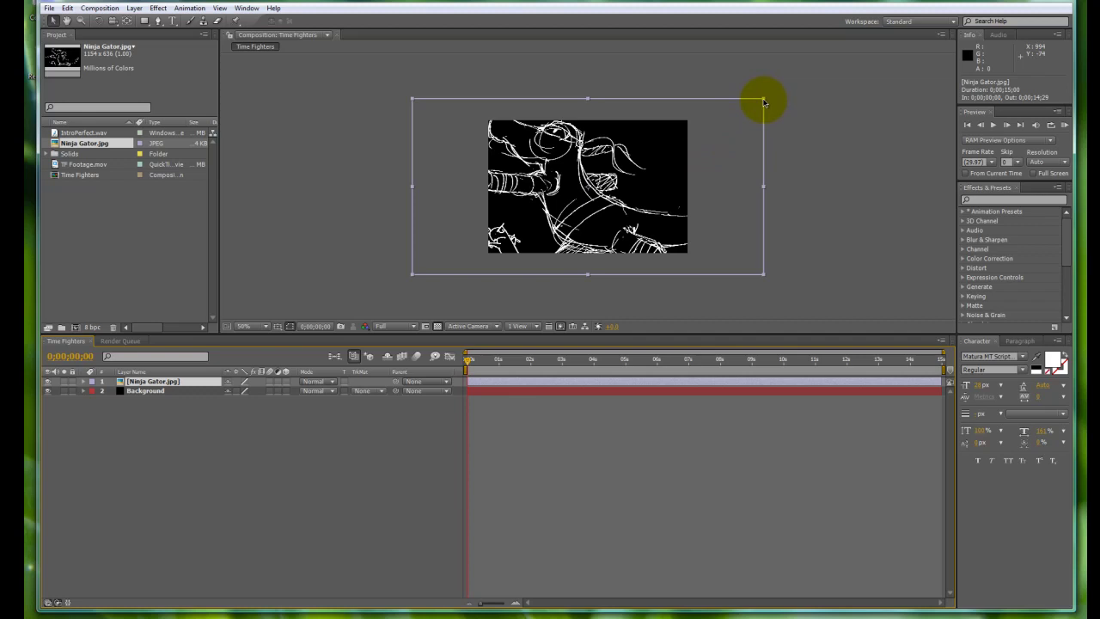
drag(762, 103, 661, 153)
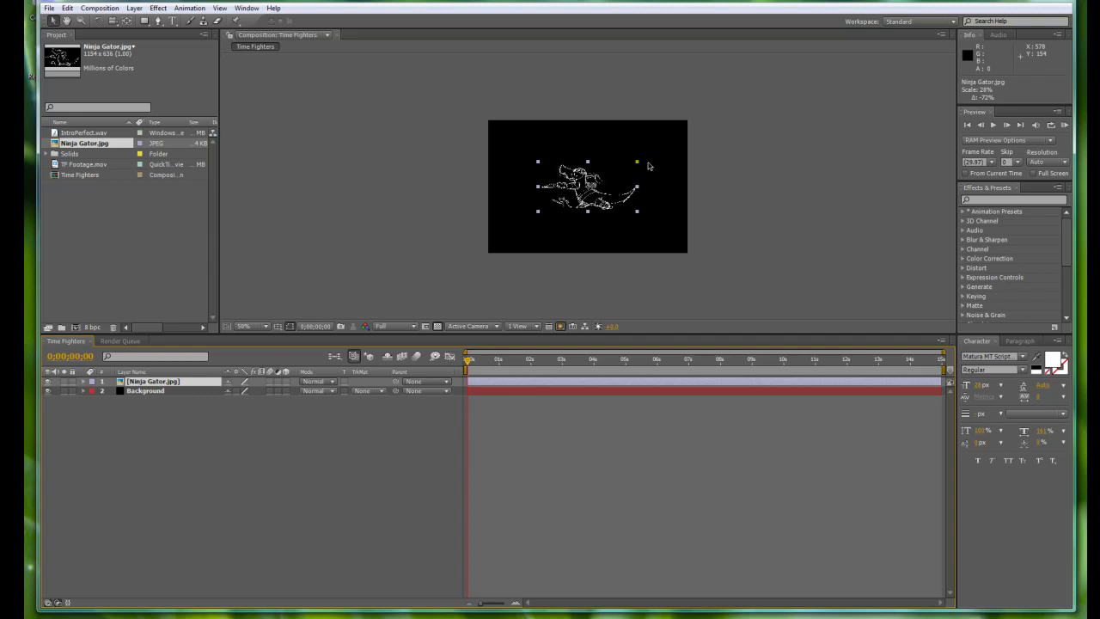
drag(660, 161, 668, 160)
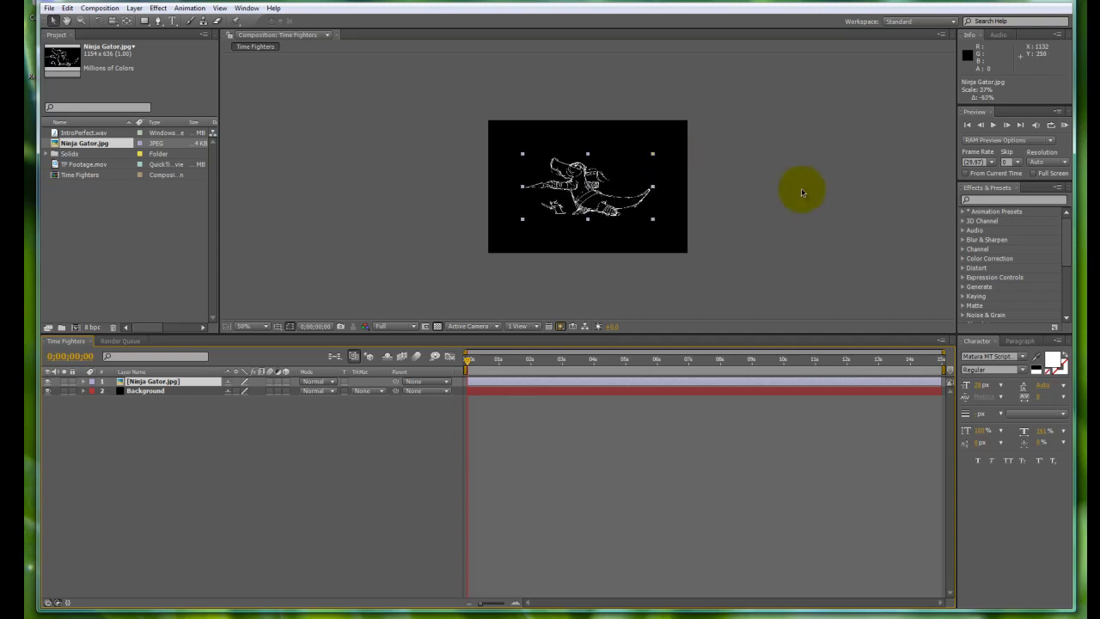
Return the viewer to 100% and nudge the sketch up two pixels
key(slash)
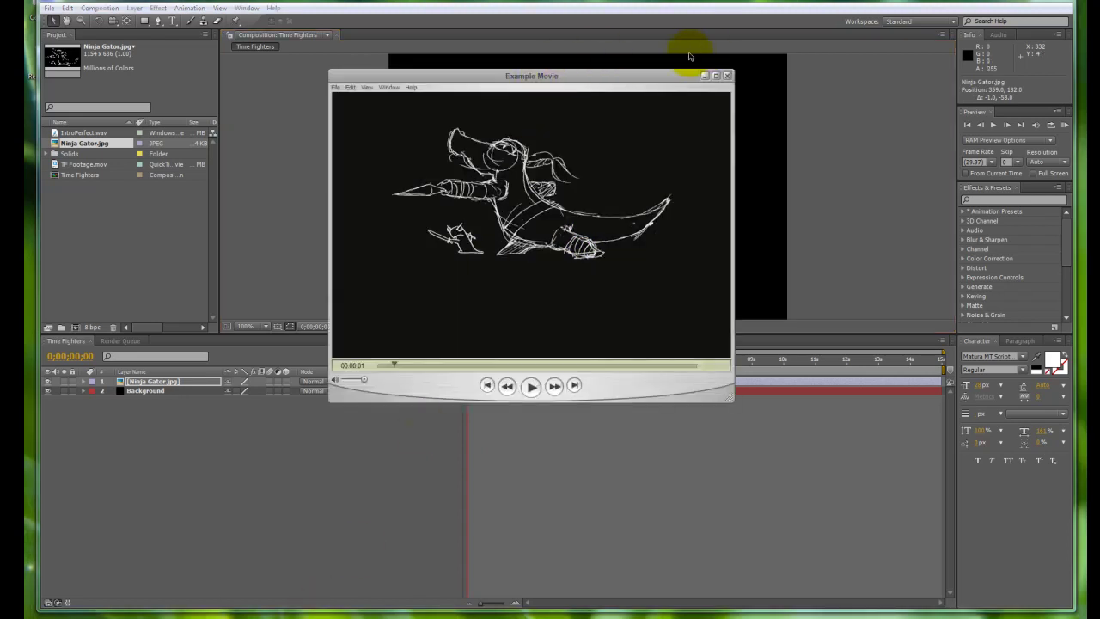
click(727, 76)
key(Up)
key(Up)
key(Up)
key(Up)
key(Up)
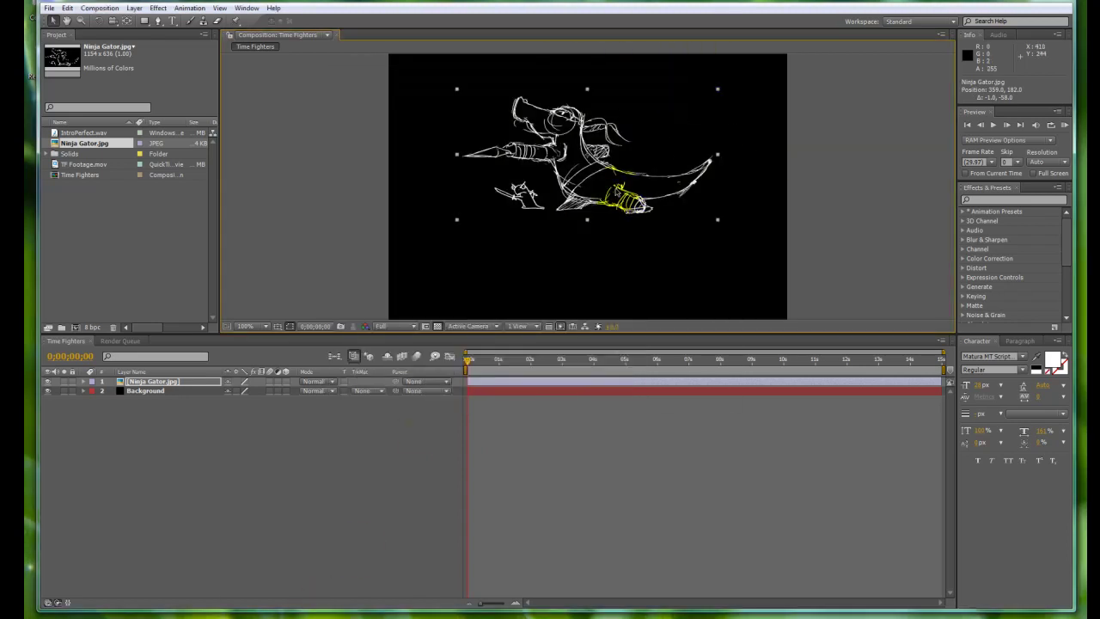
key(Up)
key(Up)
key(Up)
key(Up)
key(Up)
key(Up)
key(Up)
key(Up)
key(Up)
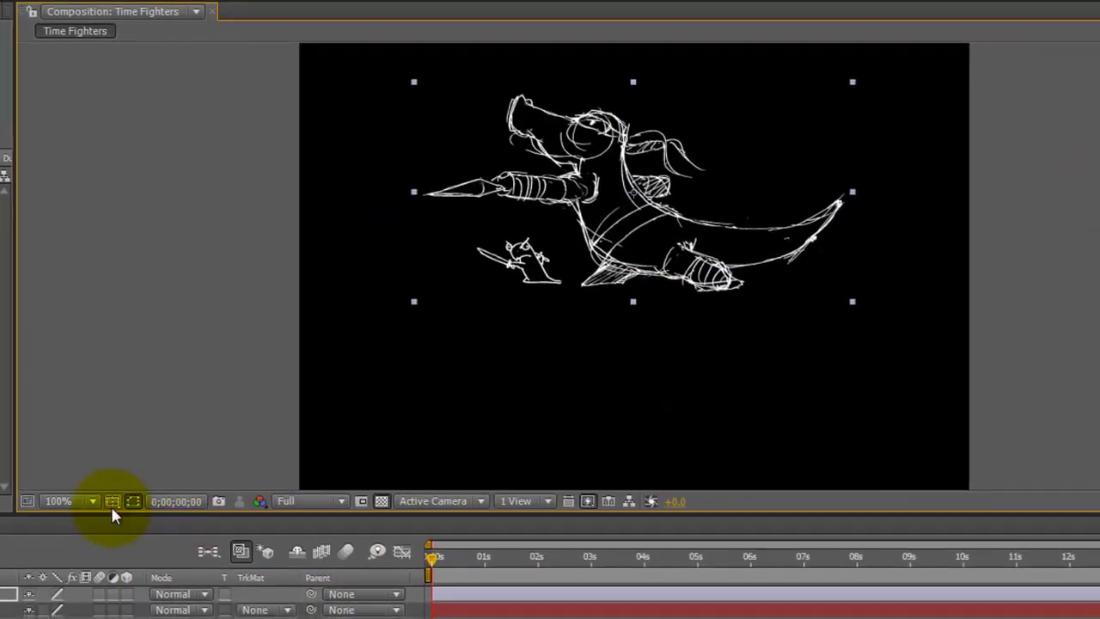
Turn on the Title/Action Safe guides from the Grid and Guides options
click(112, 502)
click(110, 501)
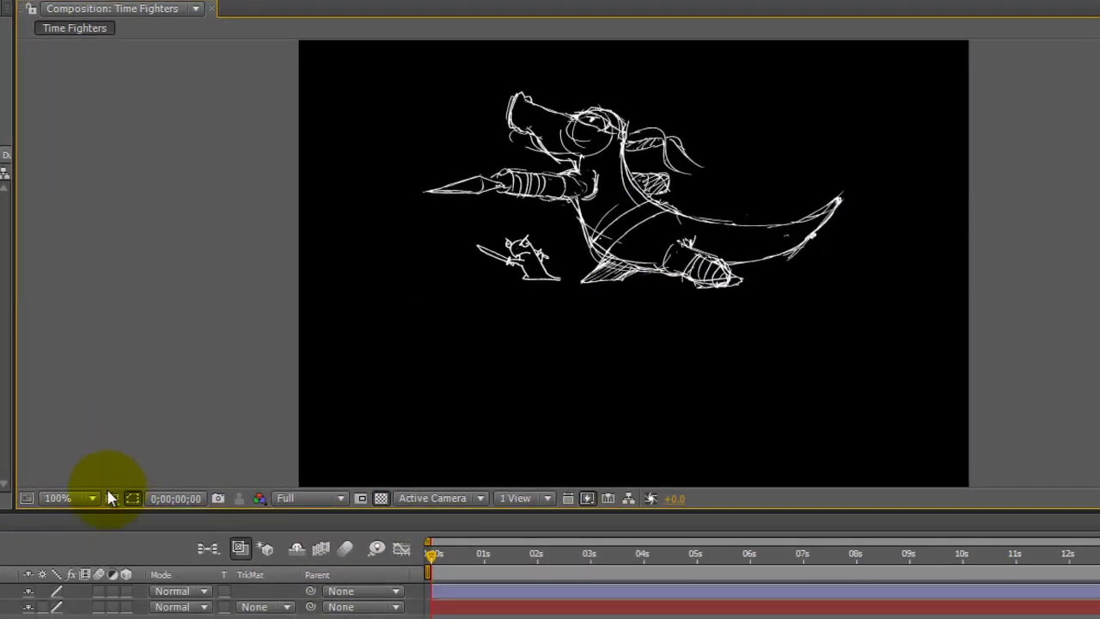
click(112, 502)
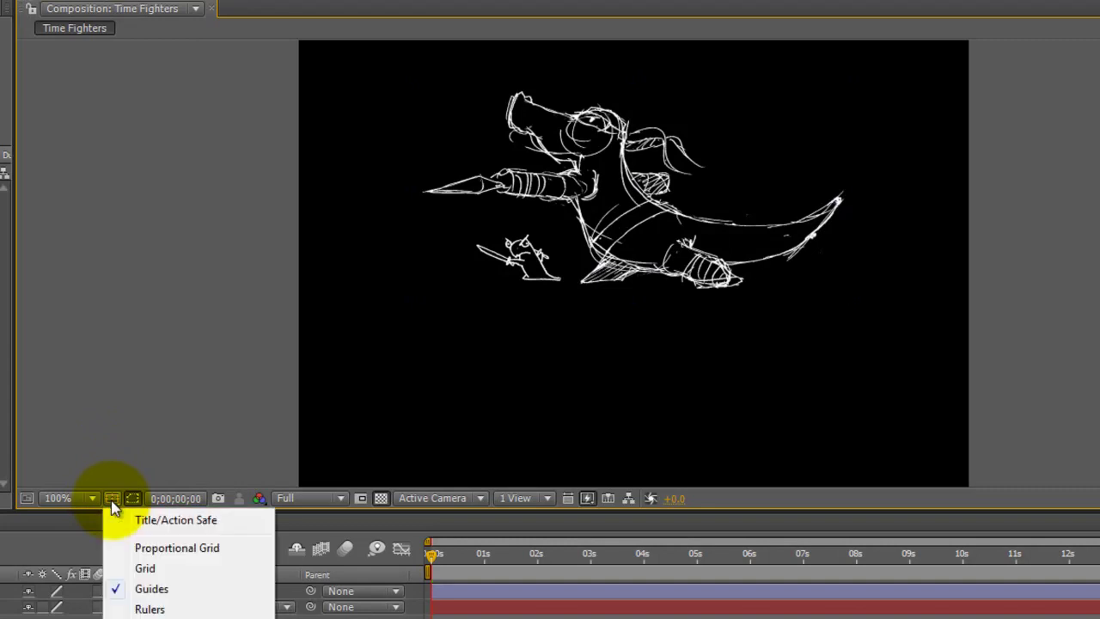
click(152, 524)
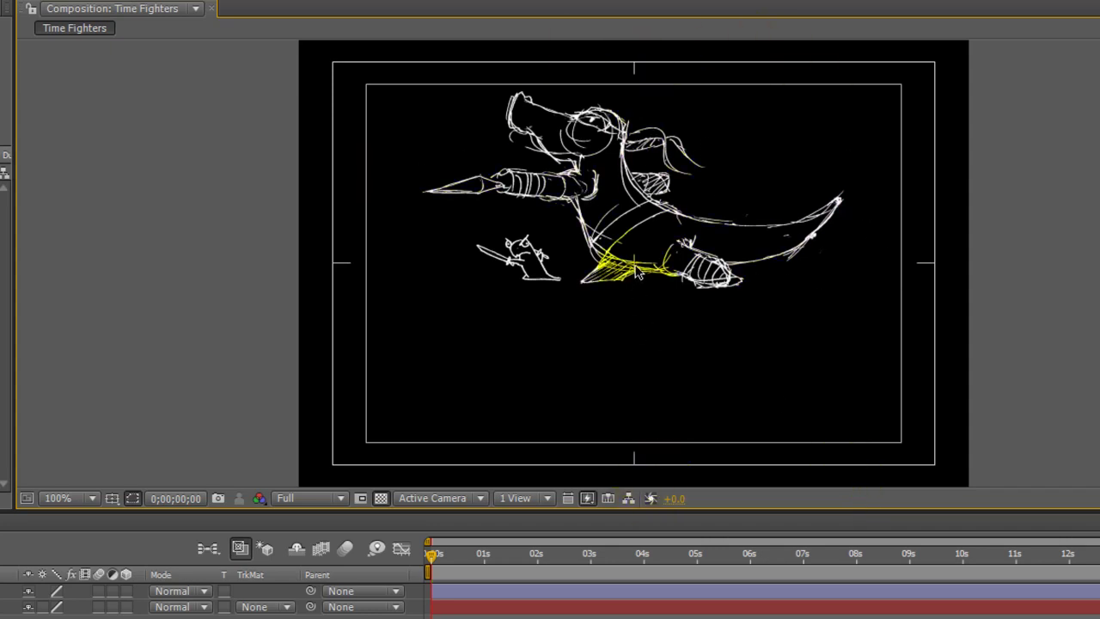
Shift the sketch a couple of pixels right and compare it with the example movie
click(651, 209)
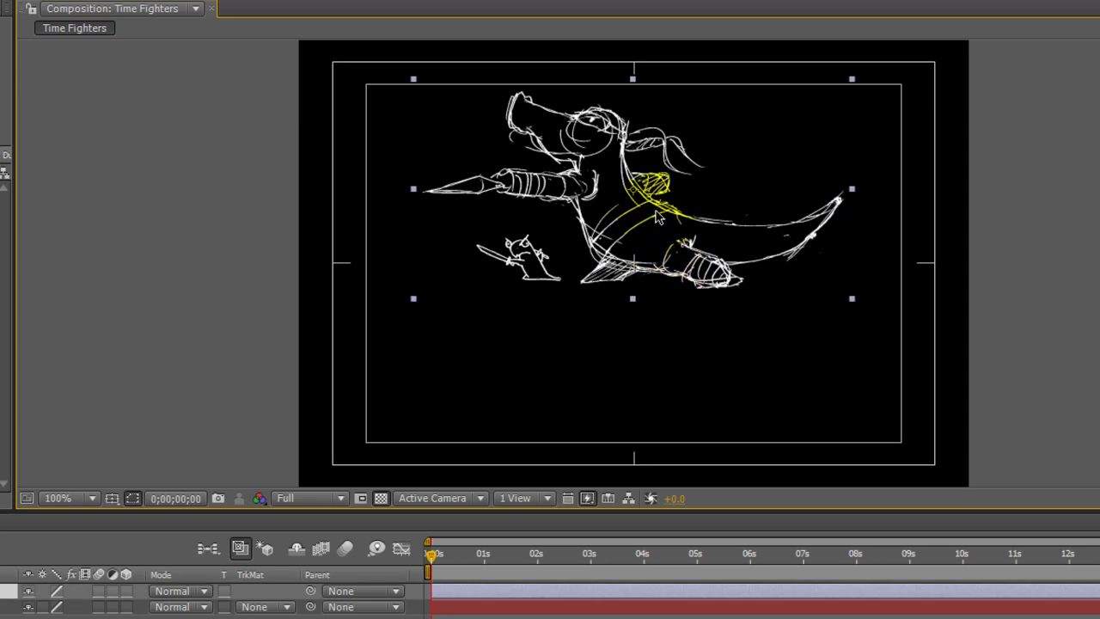
drag(656, 215, 660, 217)
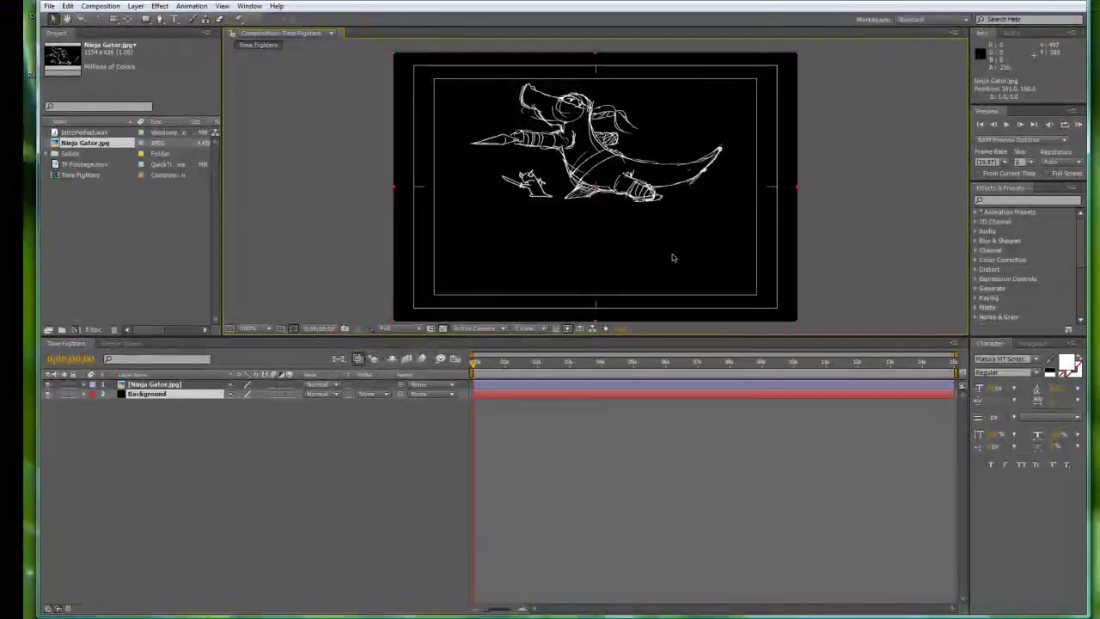
click(282, 593)
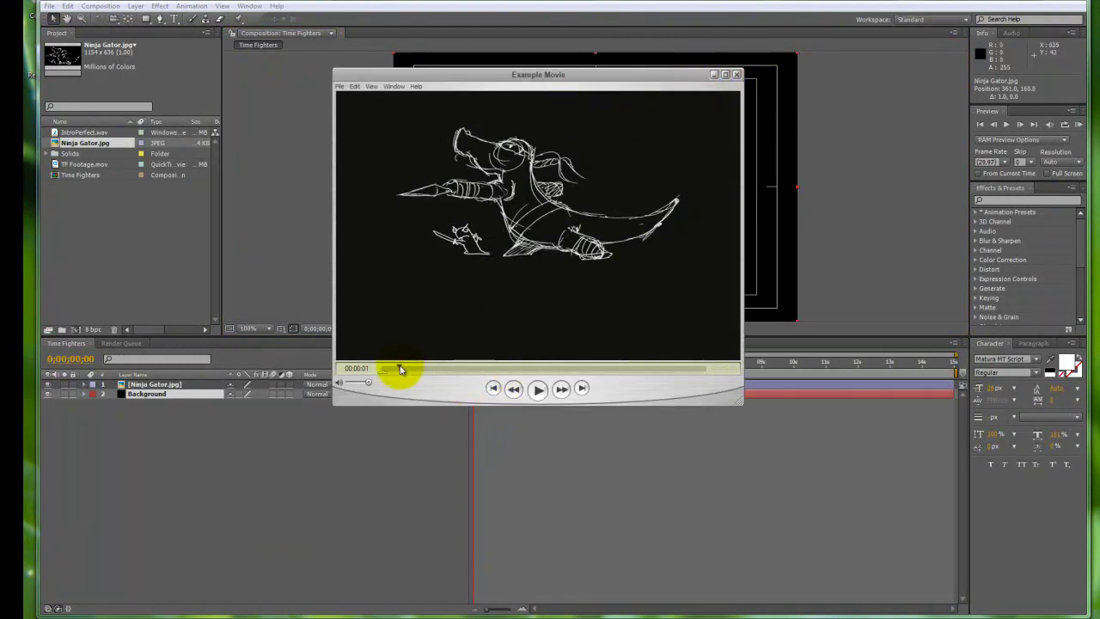
drag(401, 370, 356, 368)
click(736, 75)
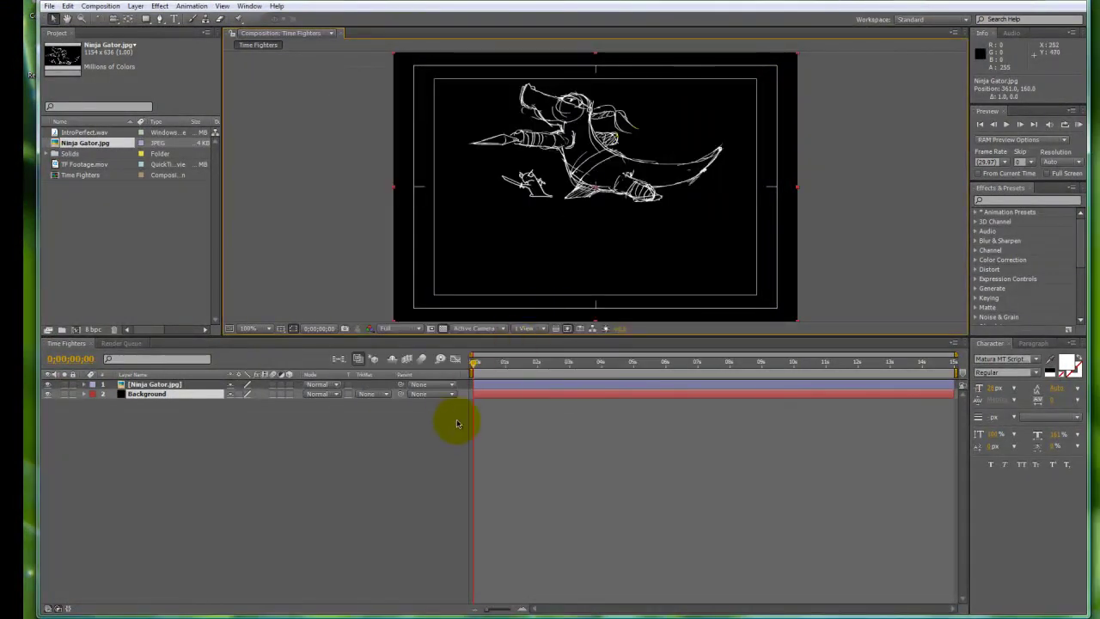
drag(475, 363, 401, 393)
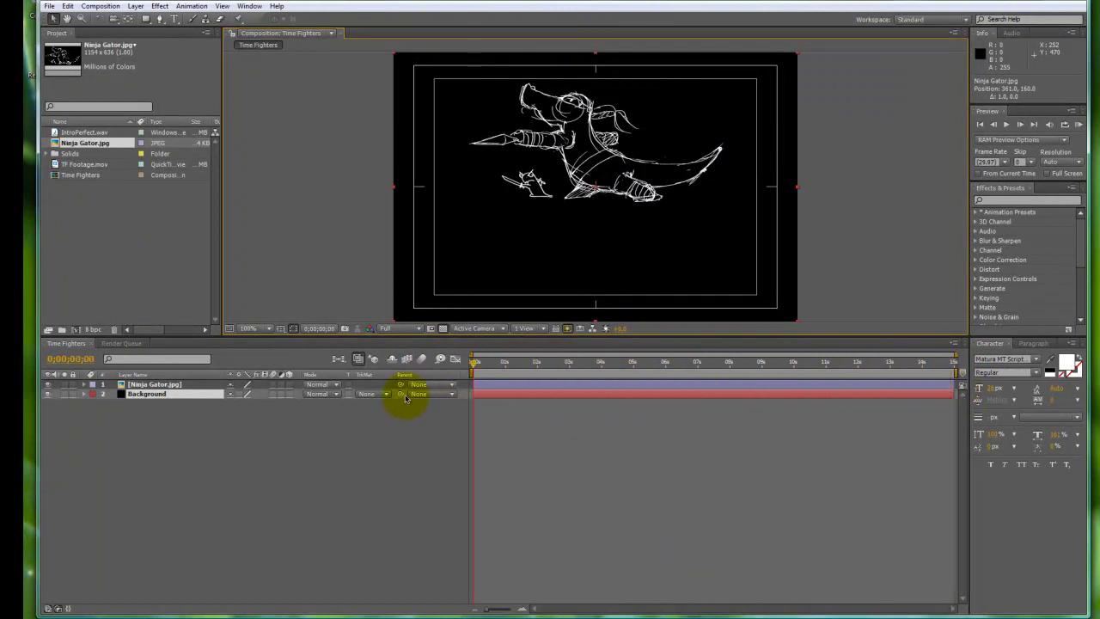
drag(483, 367, 455, 363)
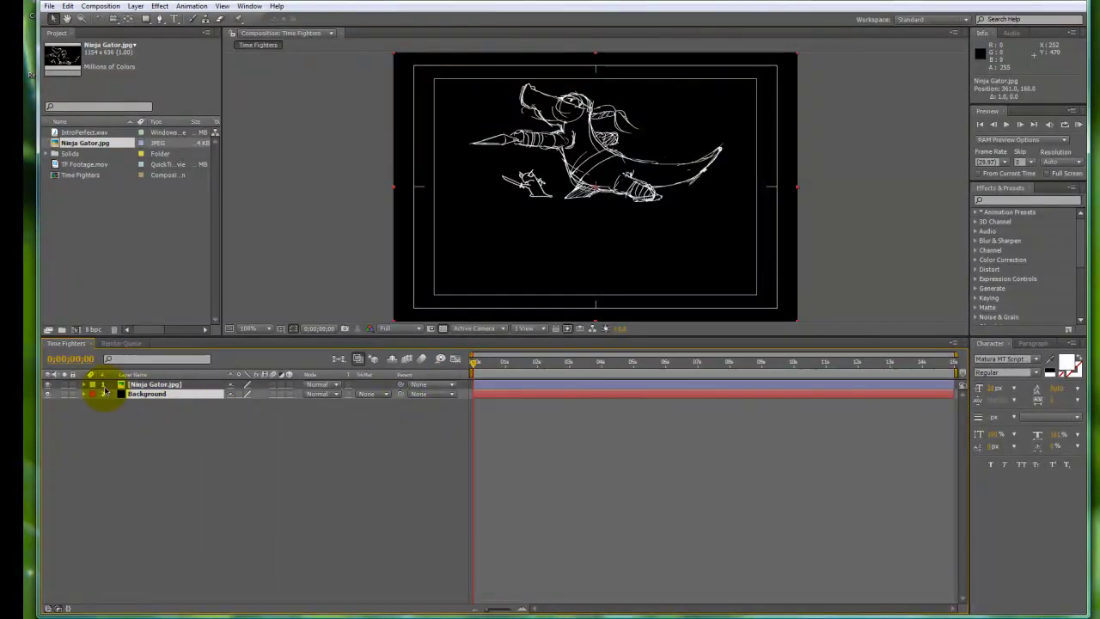
click(161, 386)
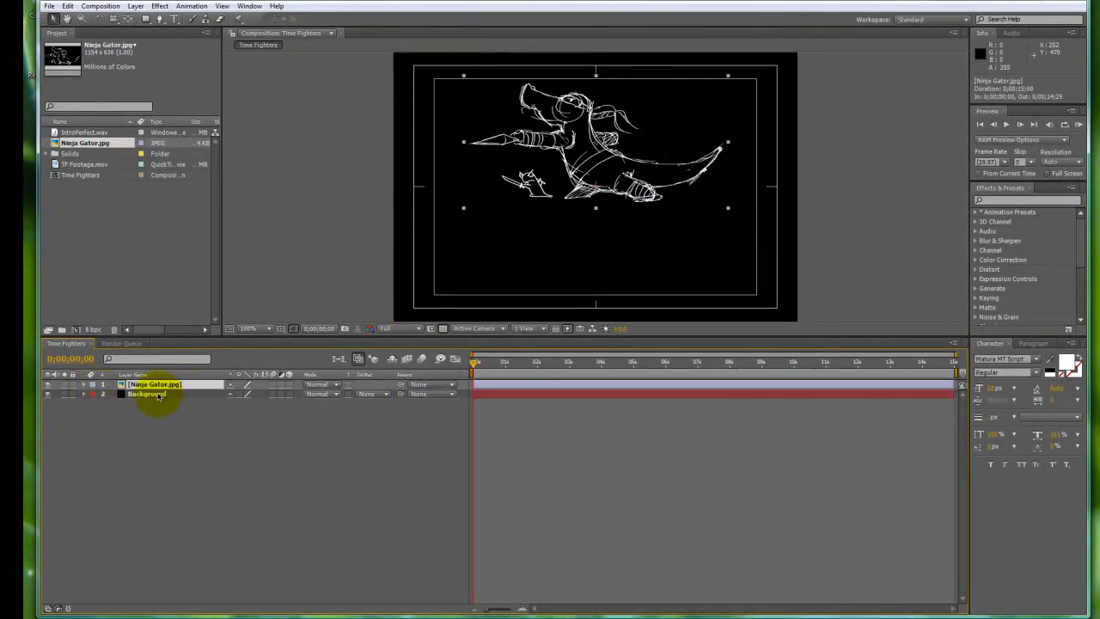
click(157, 394)
click(157, 387)
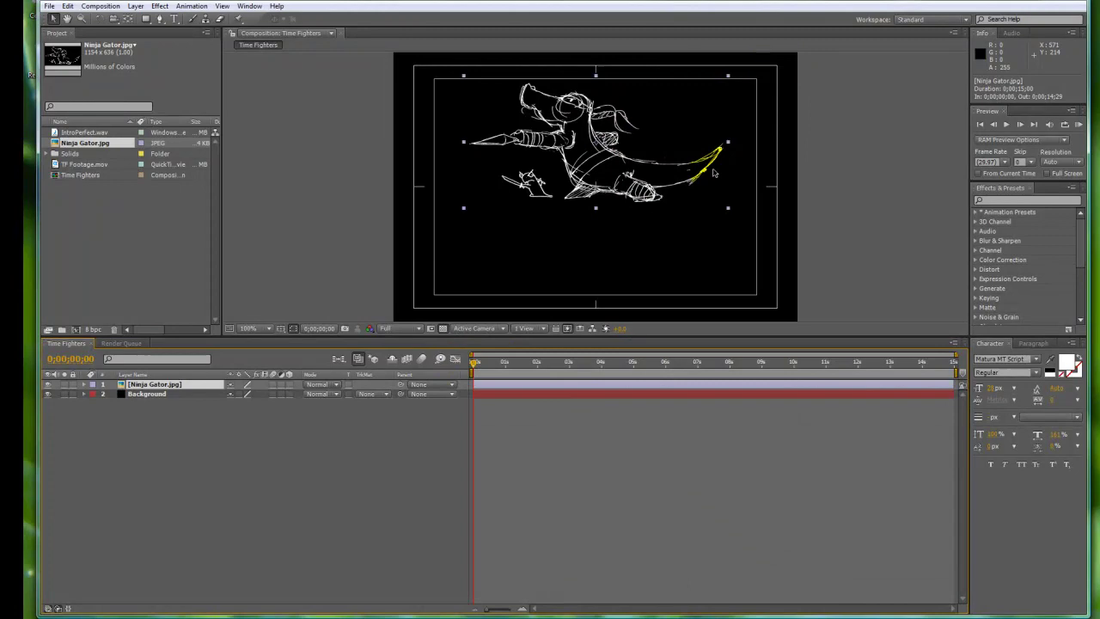
drag(611, 165, 617, 183)
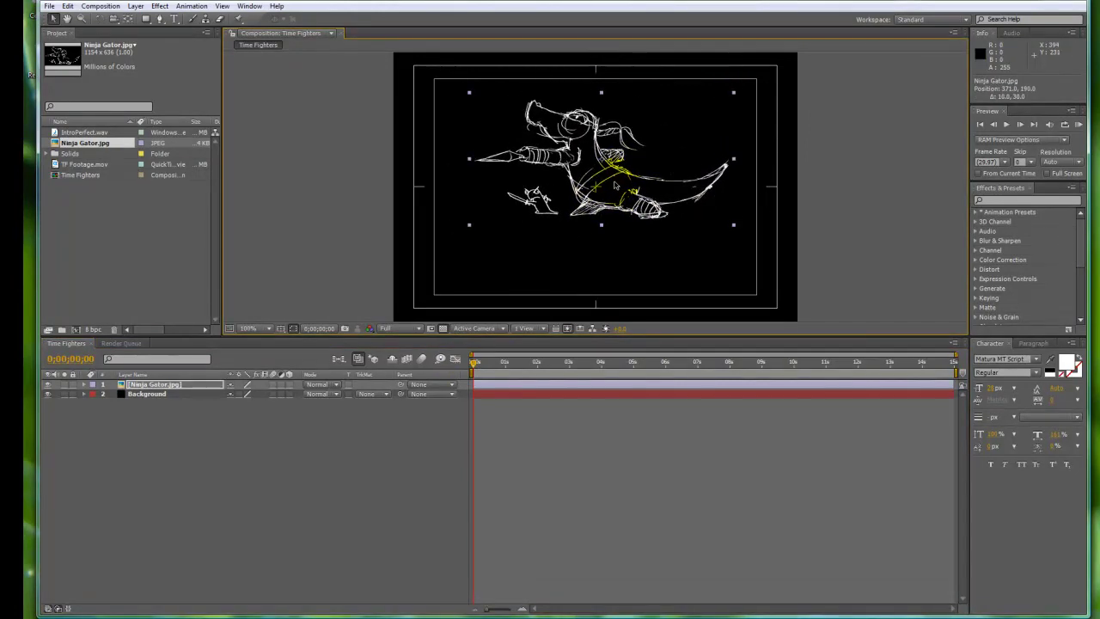
key(ctrl+z)
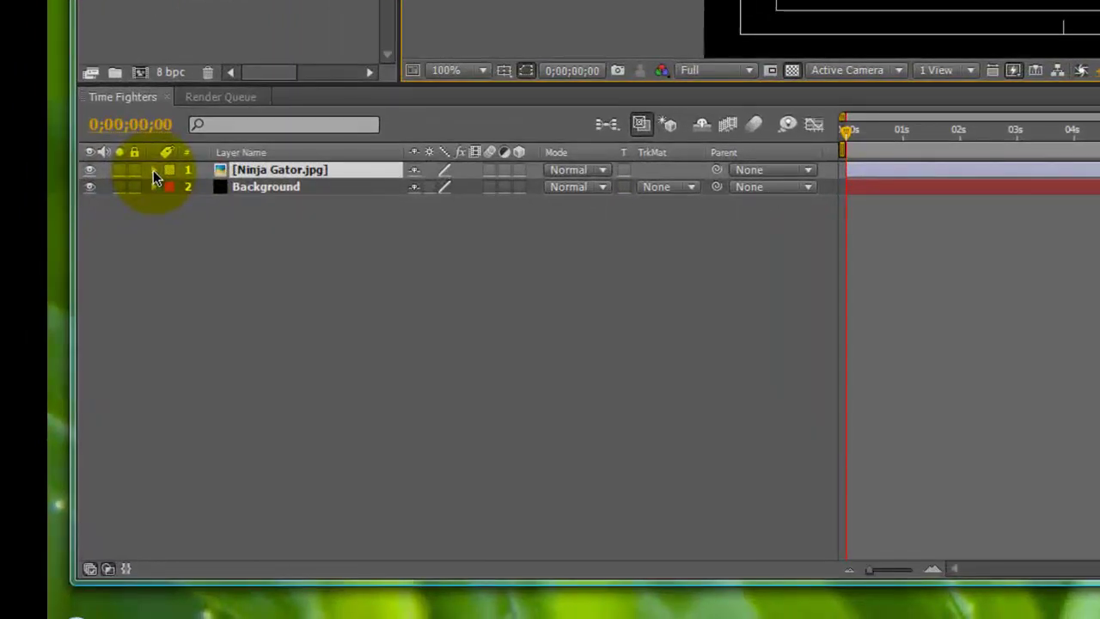
Expand Ninja Gator.jpg's Transform group to show Position, Scale, Rotation and 100% Opacity
click(153, 170)
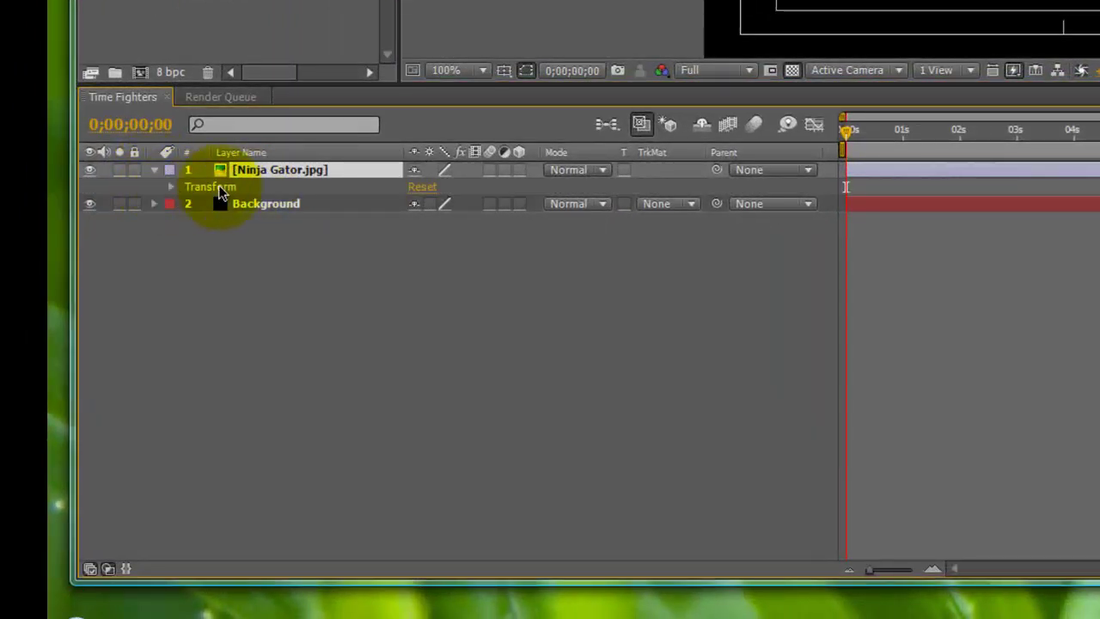
click(215, 186)
click(170, 191)
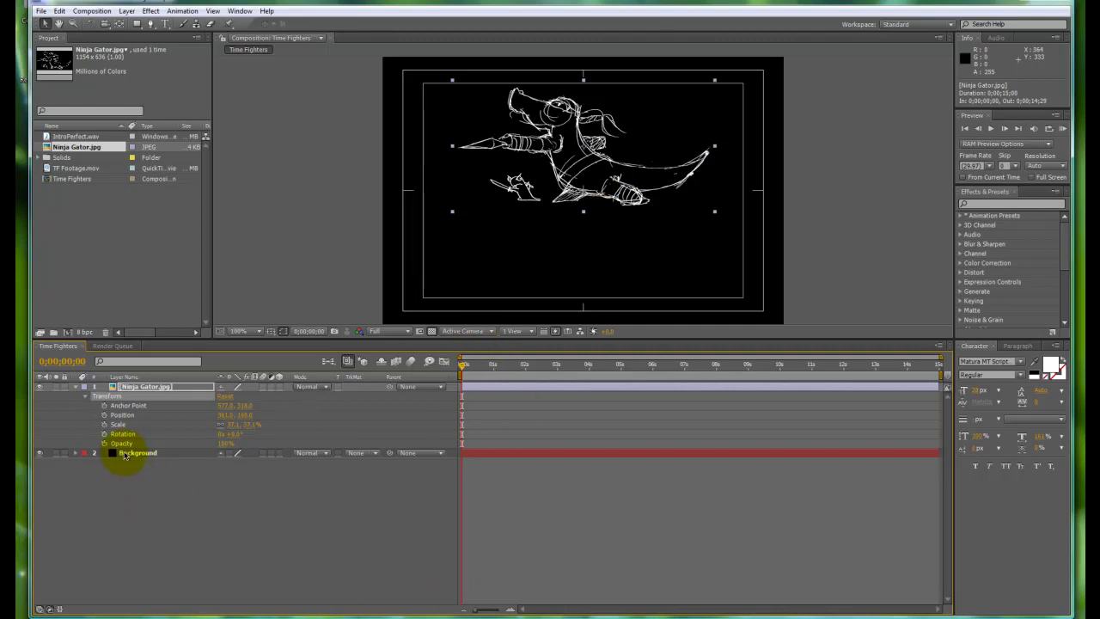
drag(465, 368, 442, 366)
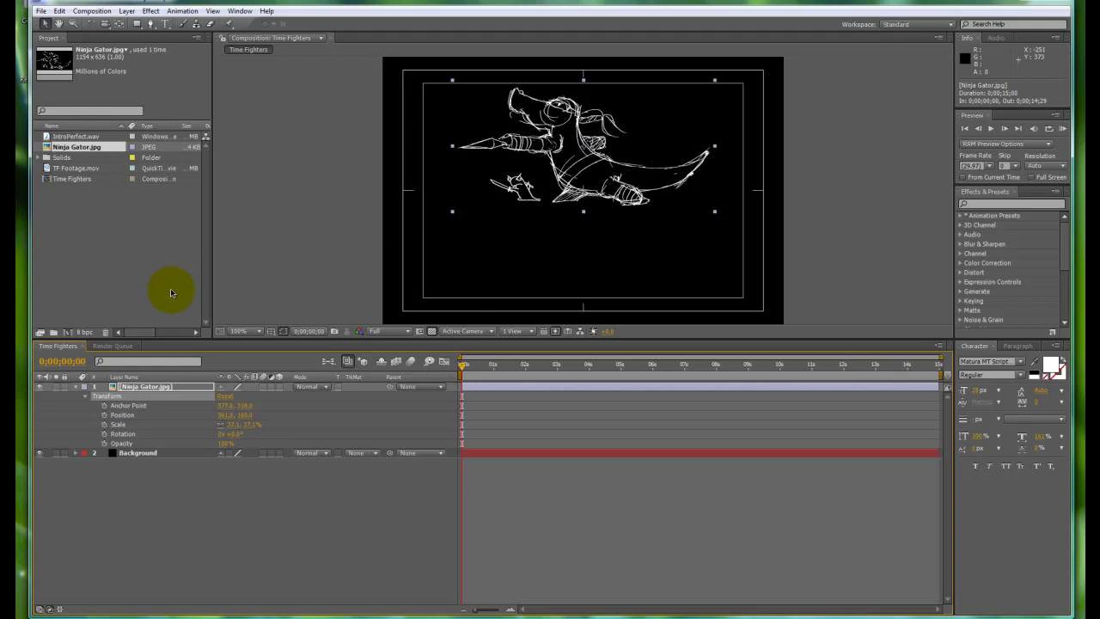
click(151, 389)
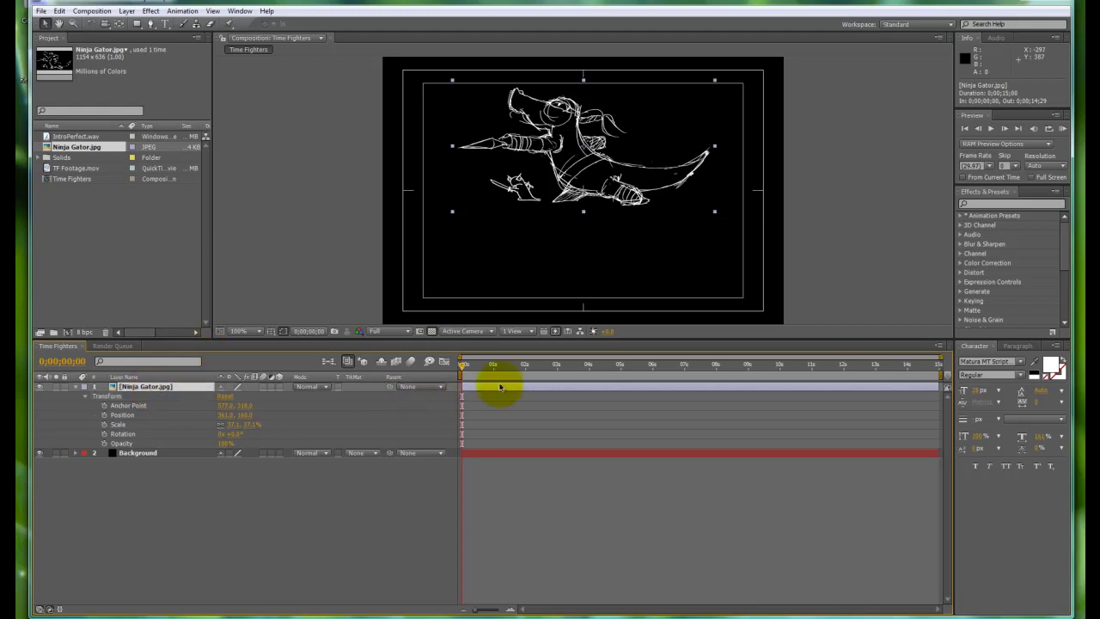
Enter 1 second as the current time, then step back to frame 0;00;00;29
drag(463, 367, 482, 369)
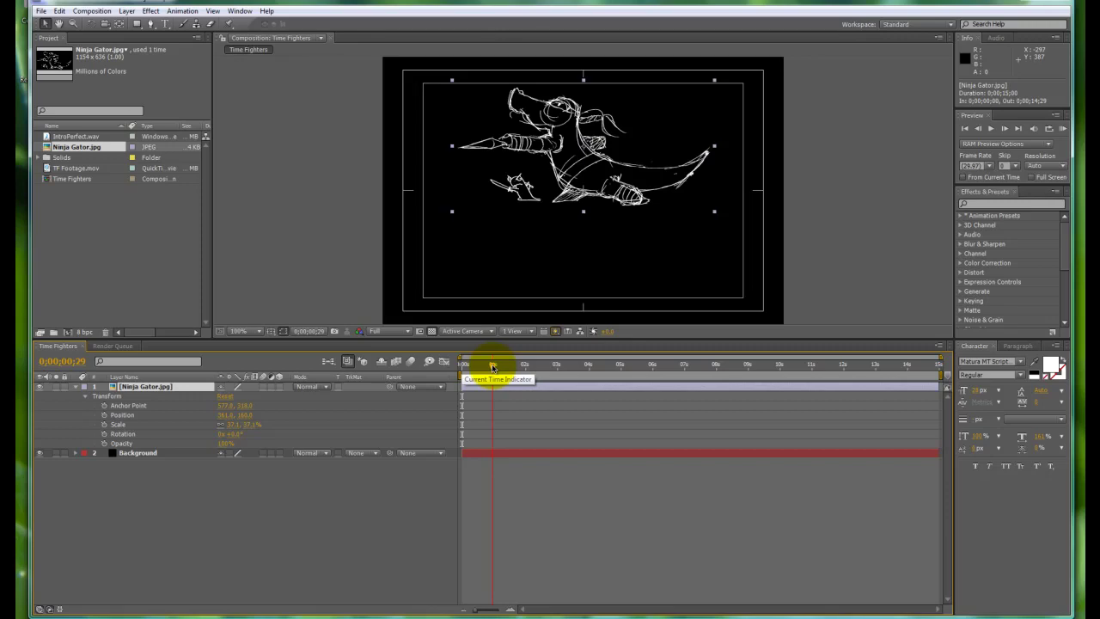
mouse_move(493, 368)
mouse_down()
mouse_move(467, 369)
mouse_move(499, 371)
mouse_up()
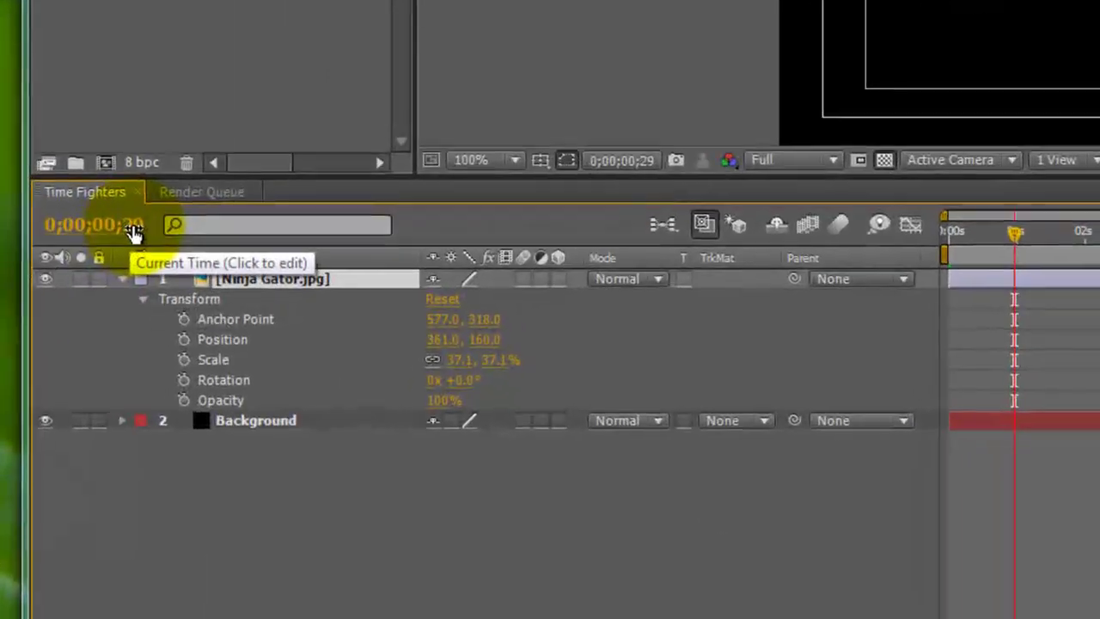
click(107, 226)
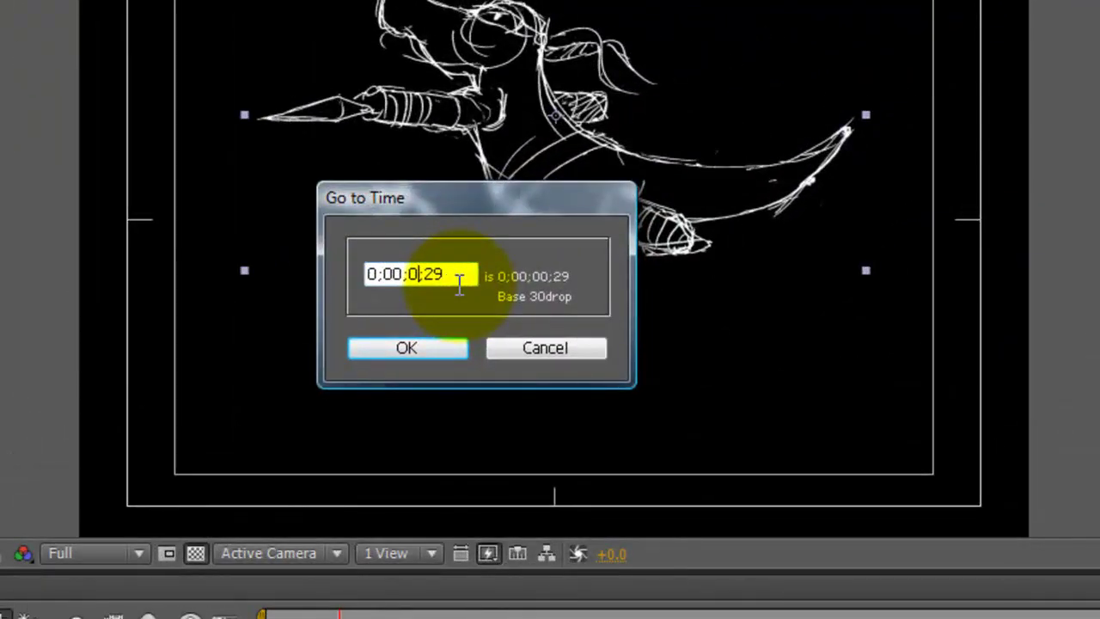
text(1)
click(460, 288)
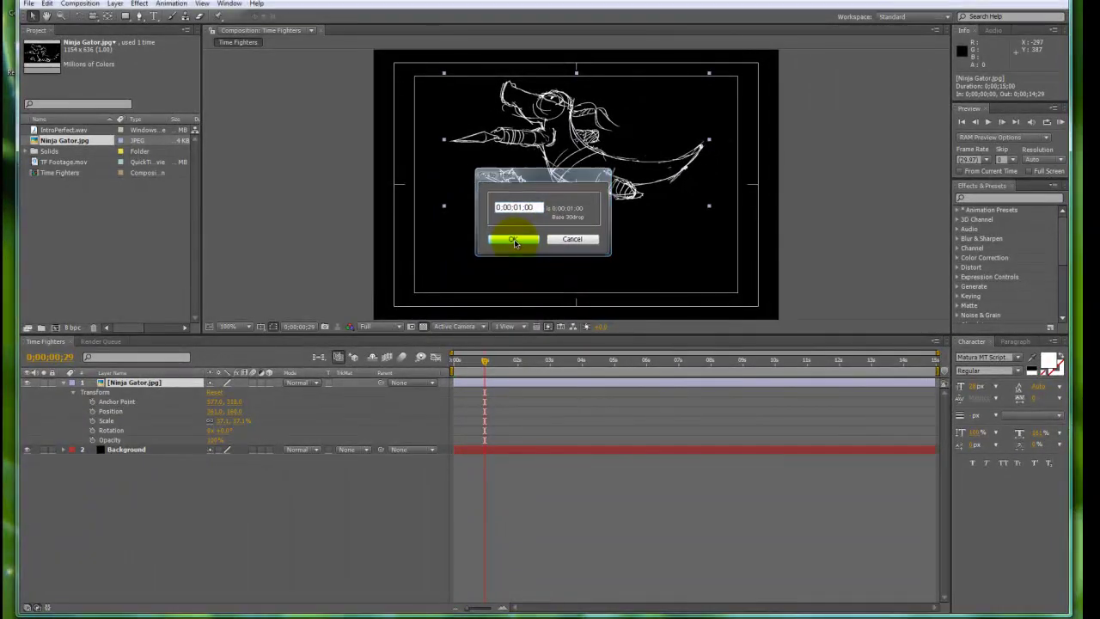
click(514, 242)
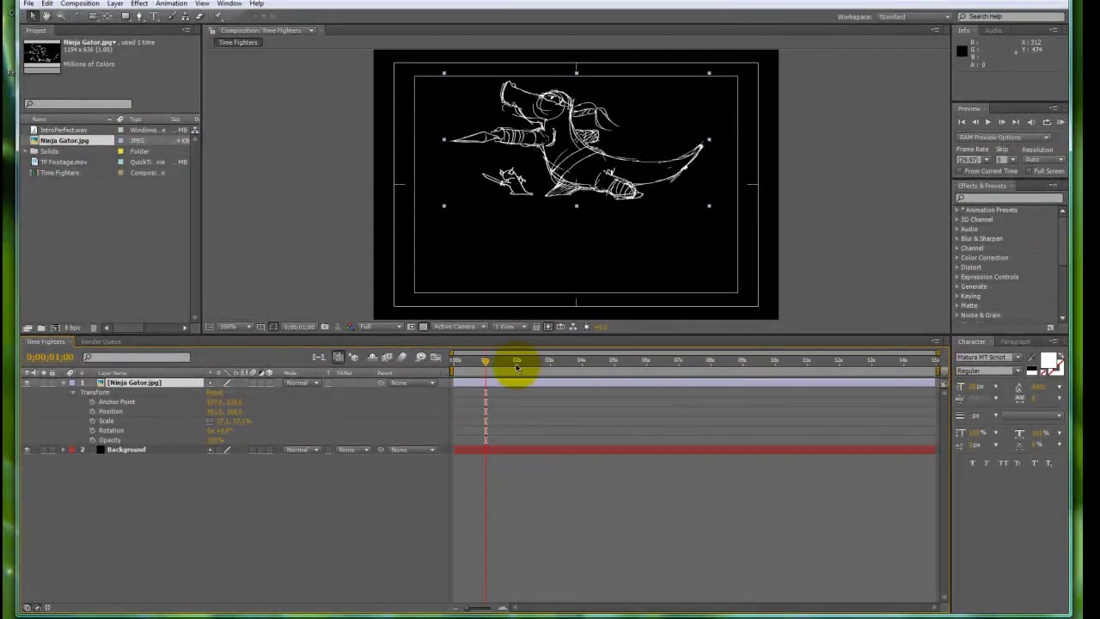
mouse_move(479, 363)
mouse_down()
mouse_move(491, 363)
mouse_move(485, 373)
mouse_up()
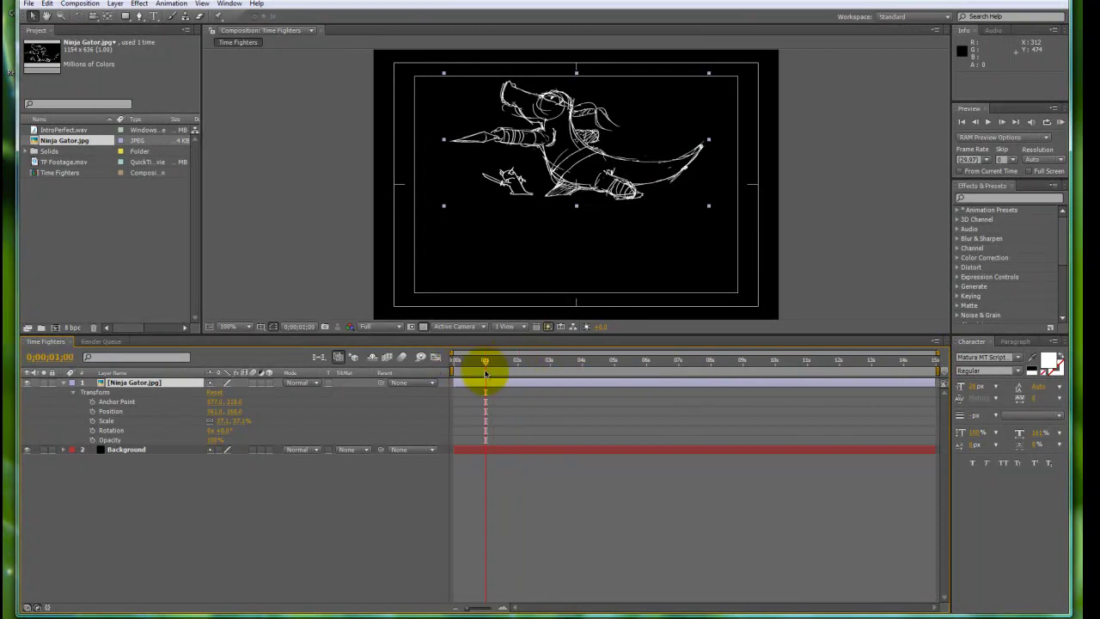
click(485, 372)
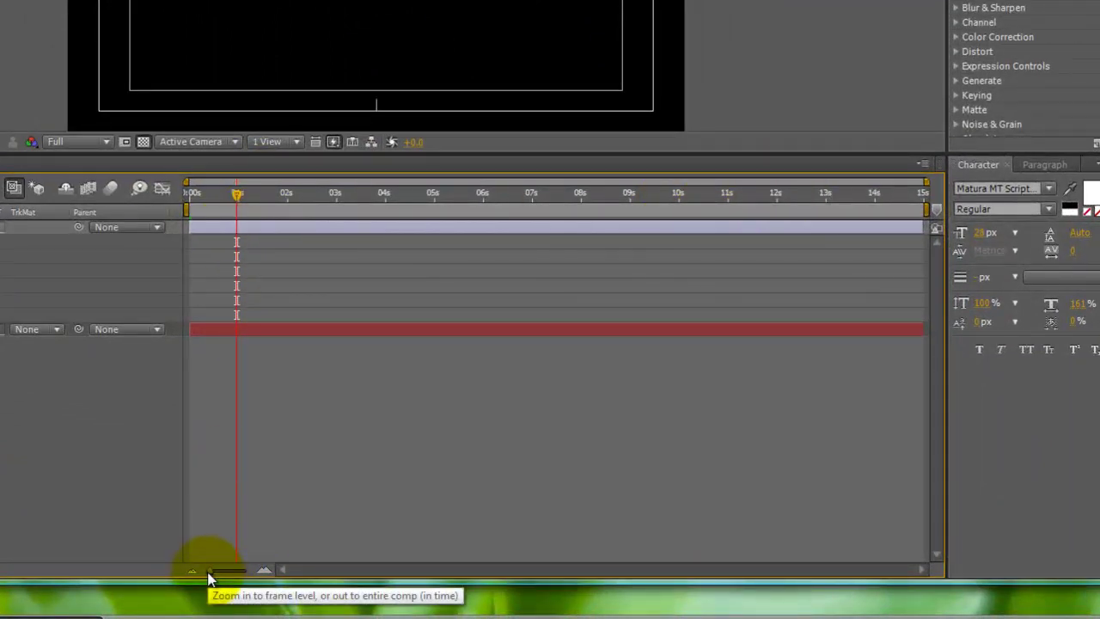
Zoom the time ruler to frame level and back out, then set the time to 0;00;01;00
mouse_move(212, 578)
mouse_down()
mouse_move(226, 578)
mouse_move(197, 578)
mouse_up()
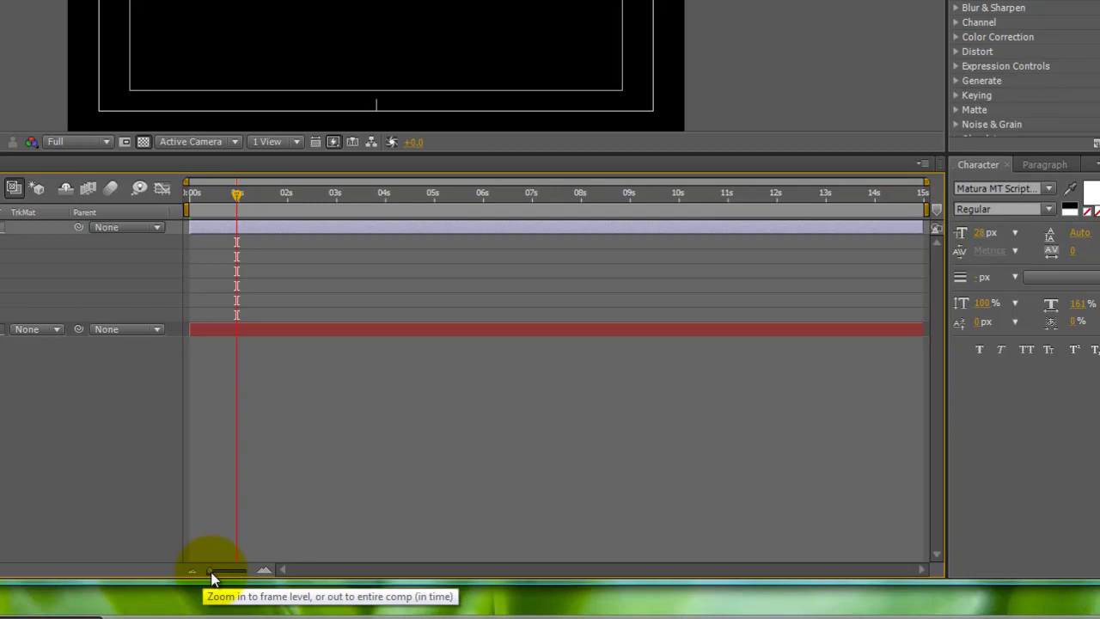
drag(209, 571, 239, 570)
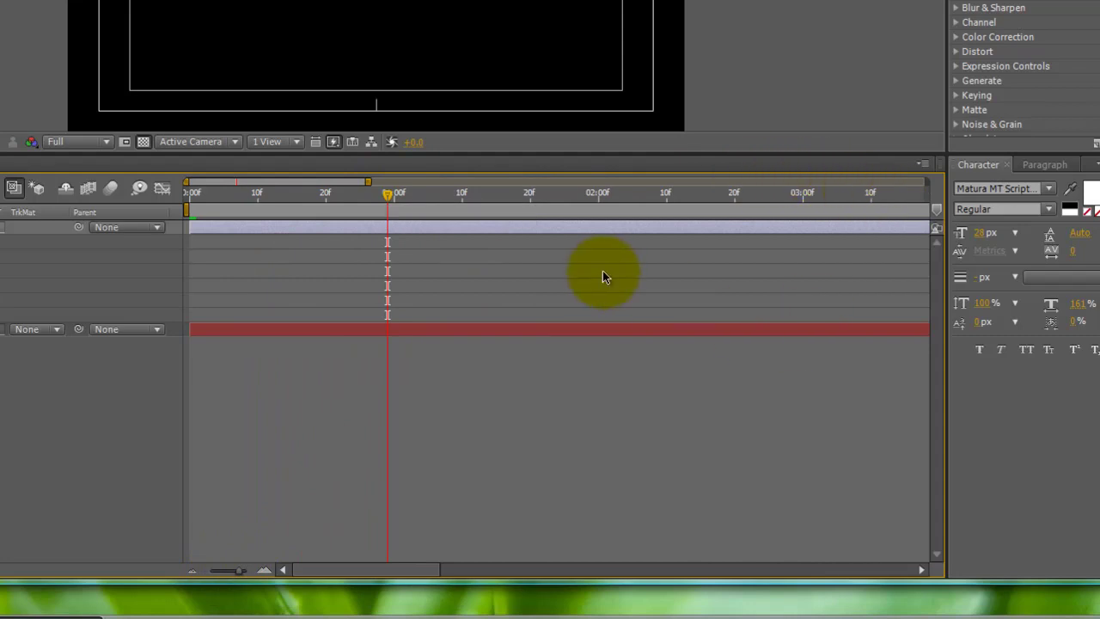
drag(388, 194, 331, 195)
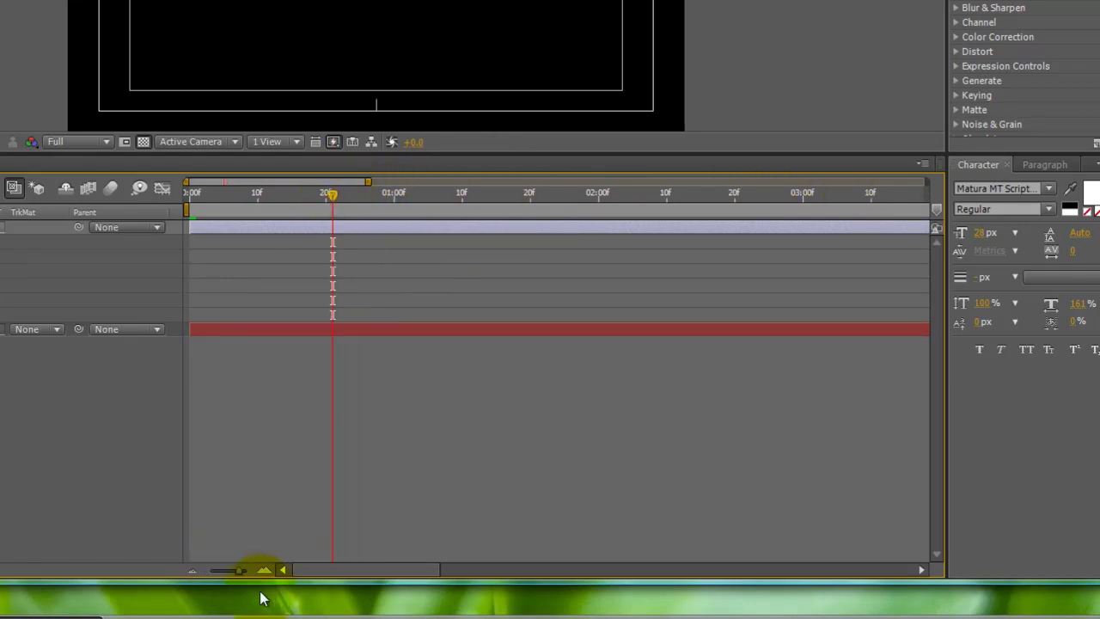
drag(240, 571, 245, 575)
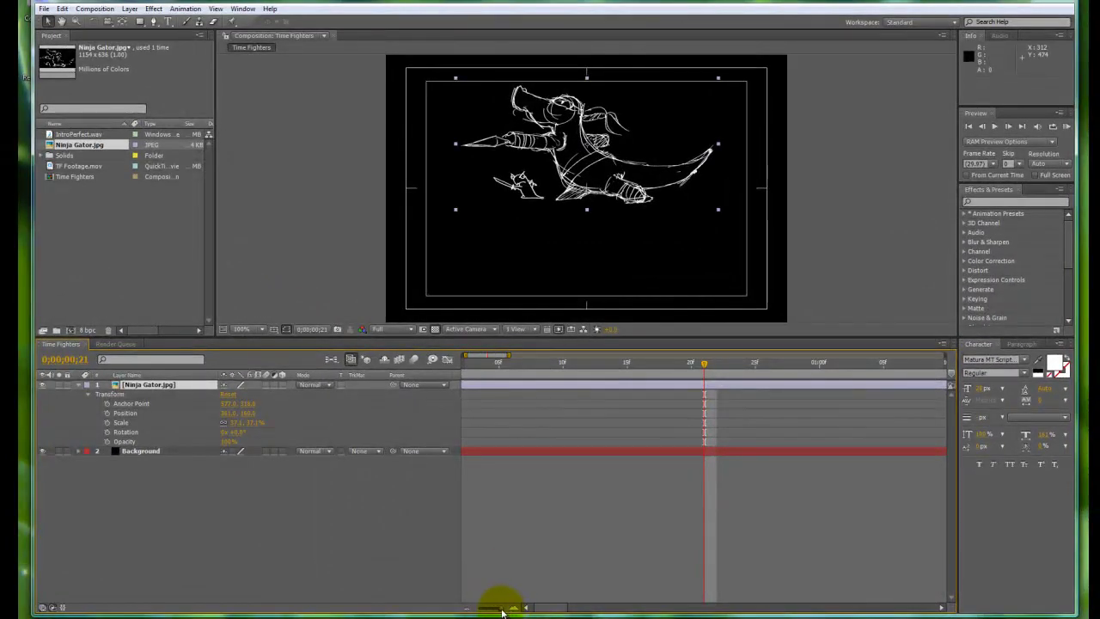
mouse_move(502, 612)
mouse_down()
mouse_move(478, 612)
mouse_move(493, 612)
mouse_up()
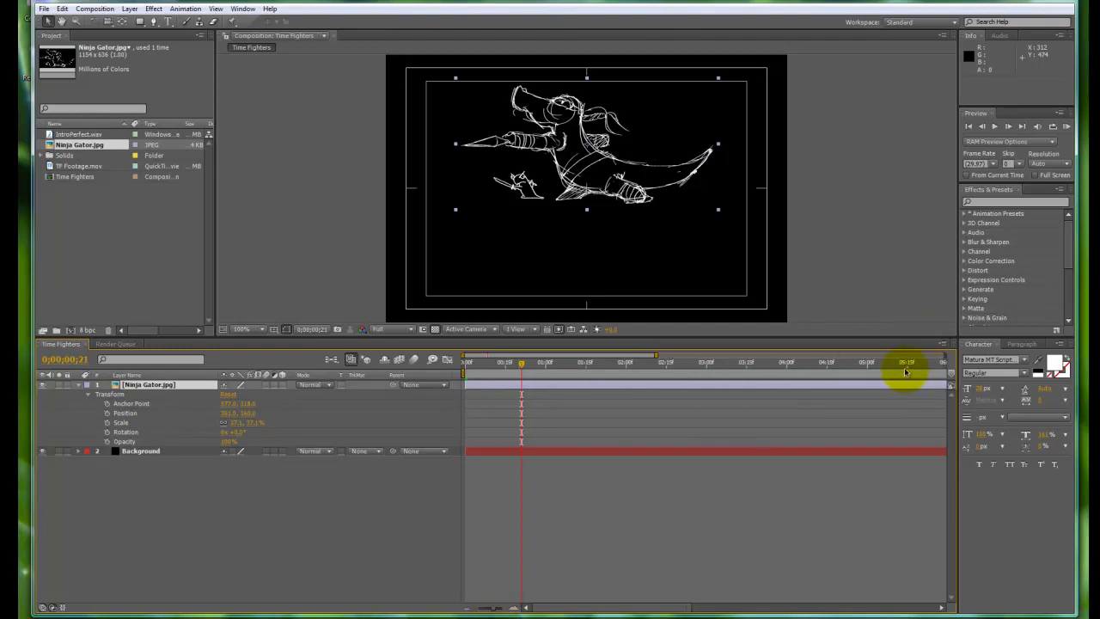
drag(521, 368, 545, 368)
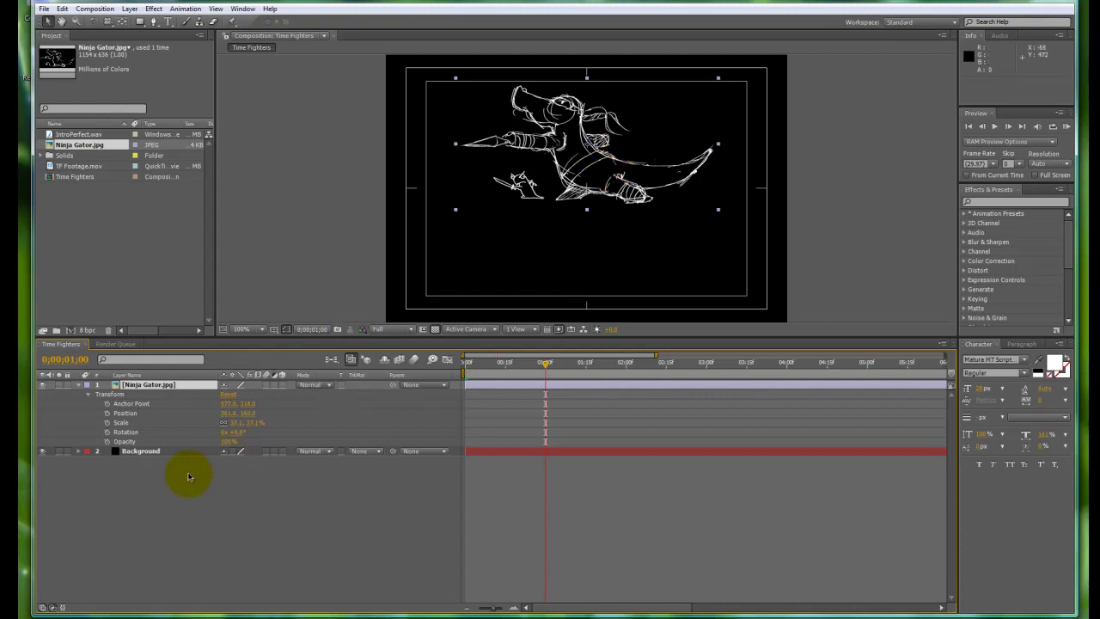
Try Ninja Gator Opacity values of 95%, 30% and 100%, then scrub it down to about 31%
click(226, 441)
text(95)
key(Return)
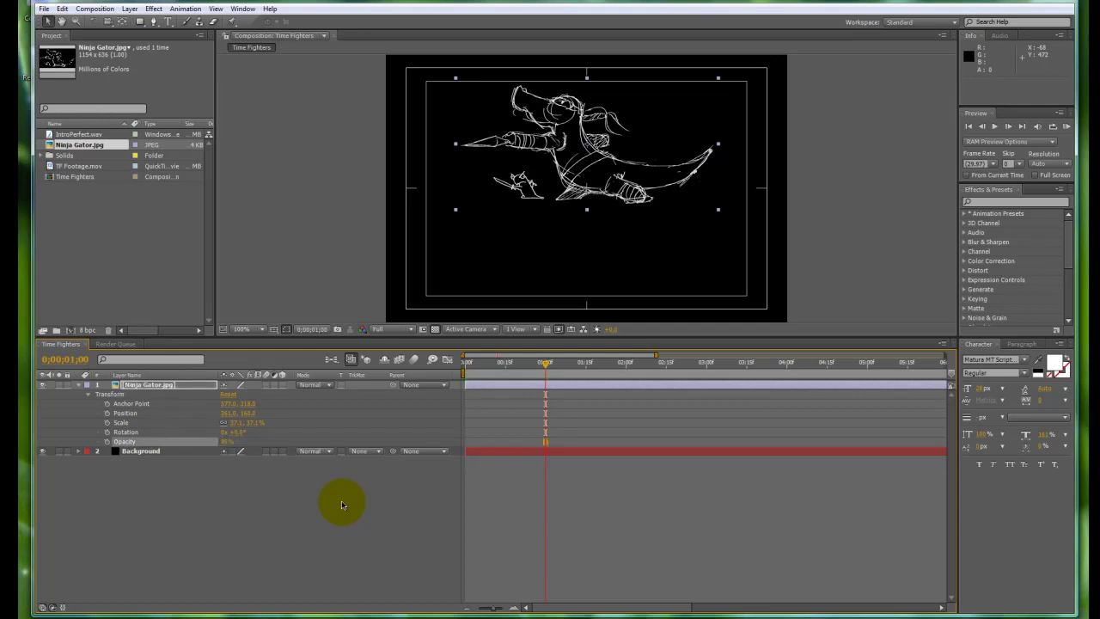
click(225, 442)
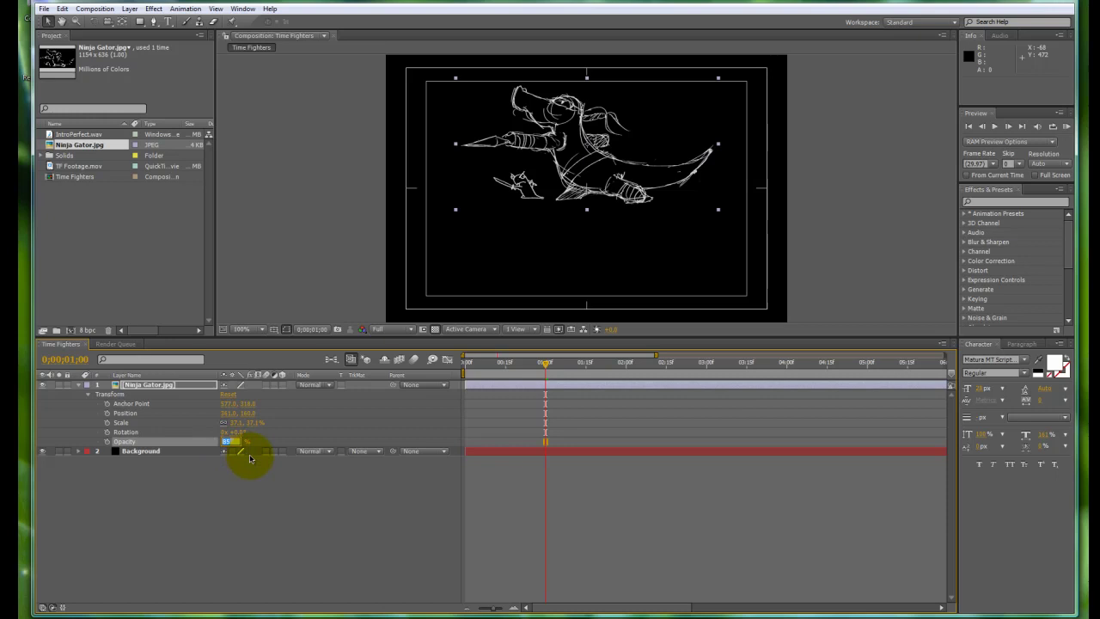
text(30)
key(Return)
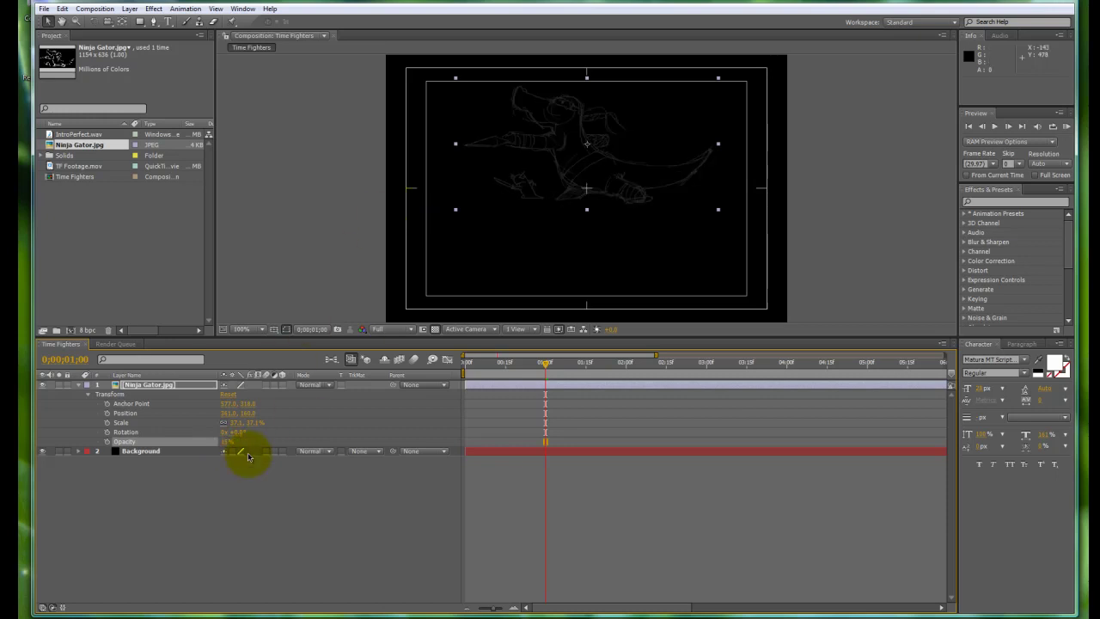
click(222, 443)
text(100)
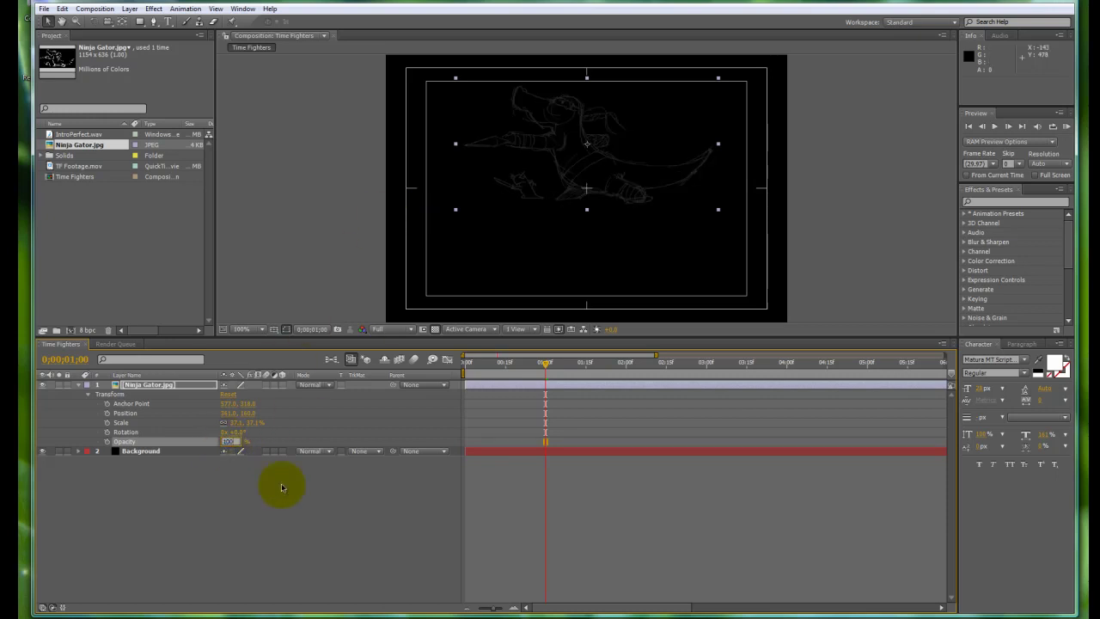
key(Return)
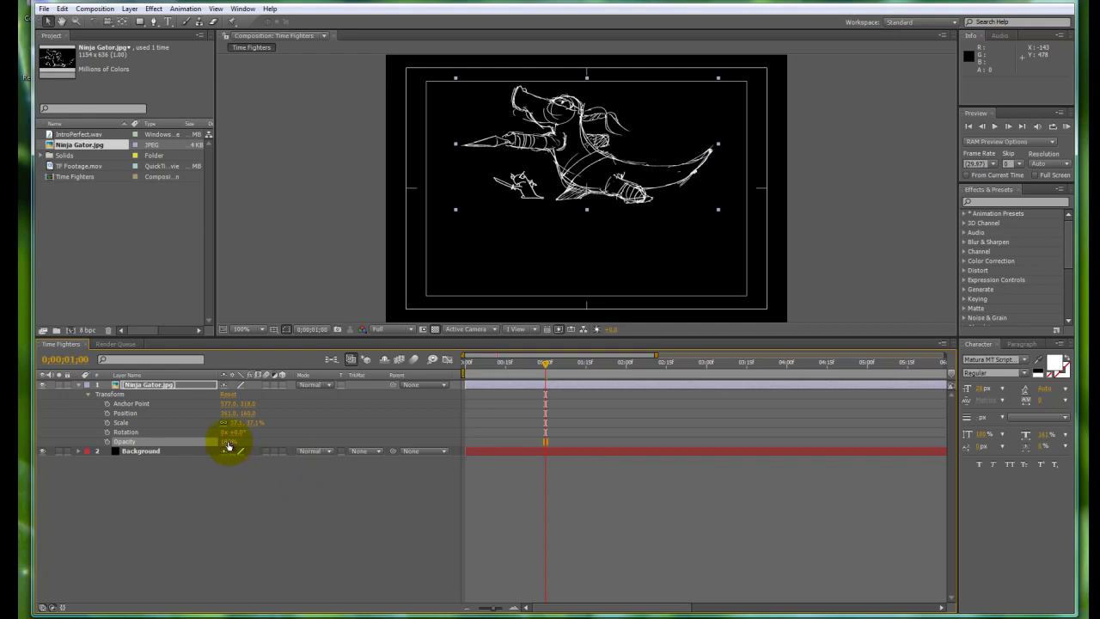
drag(226, 445, 370, 465)
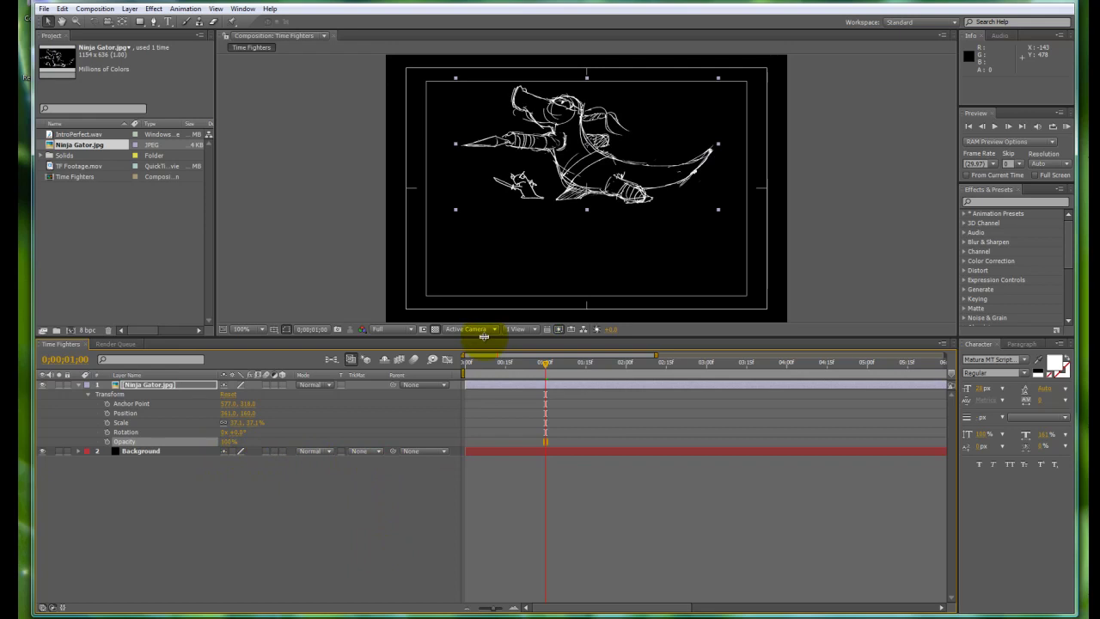
click(229, 442)
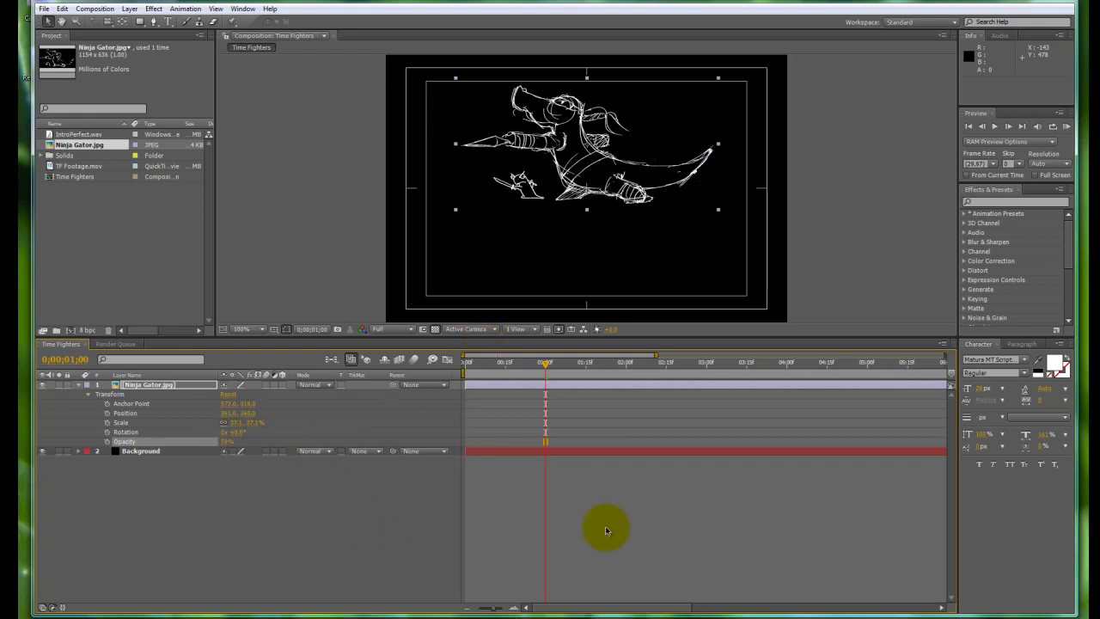
Bring the current time back to exactly 1 second and select the Opacity value for editing
click(542, 362)
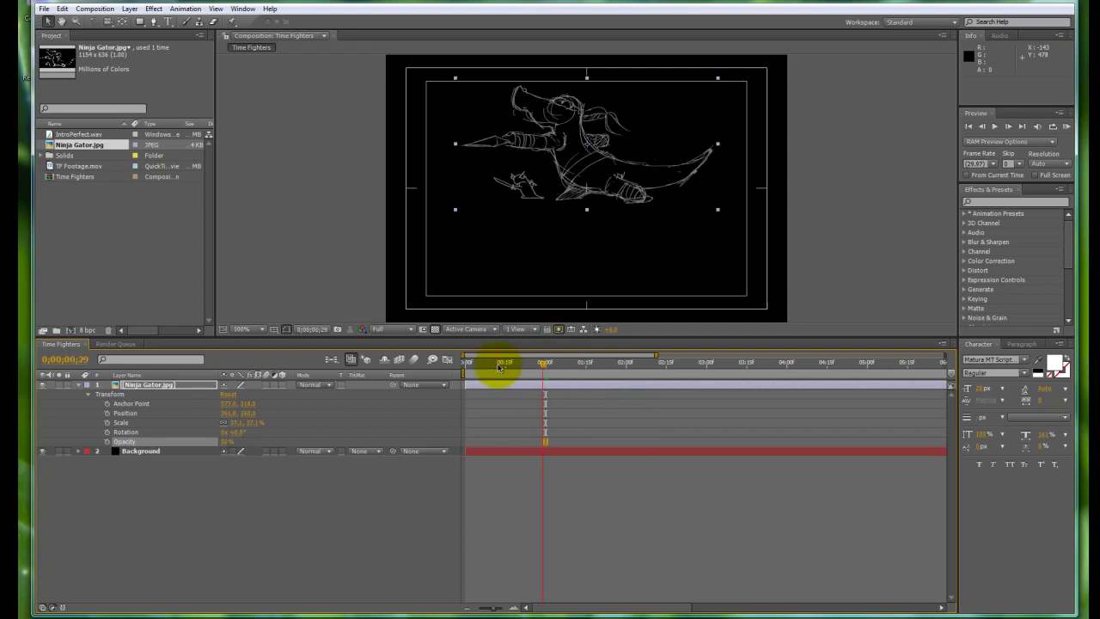
key(Home)
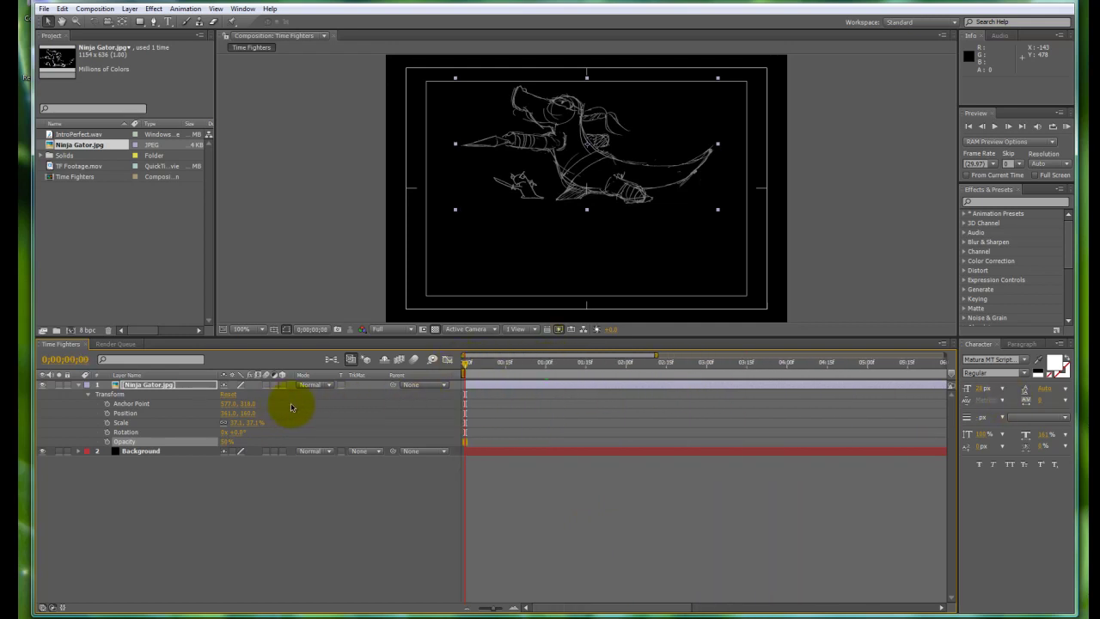
key(space)
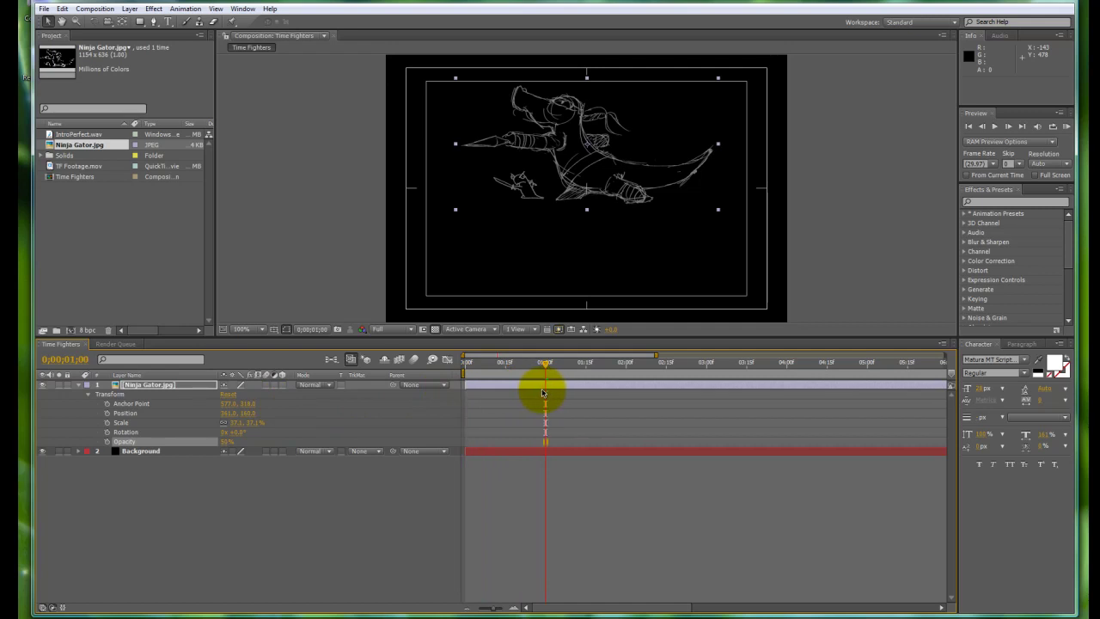
key(ctrl+x)
key(ctrl+v)
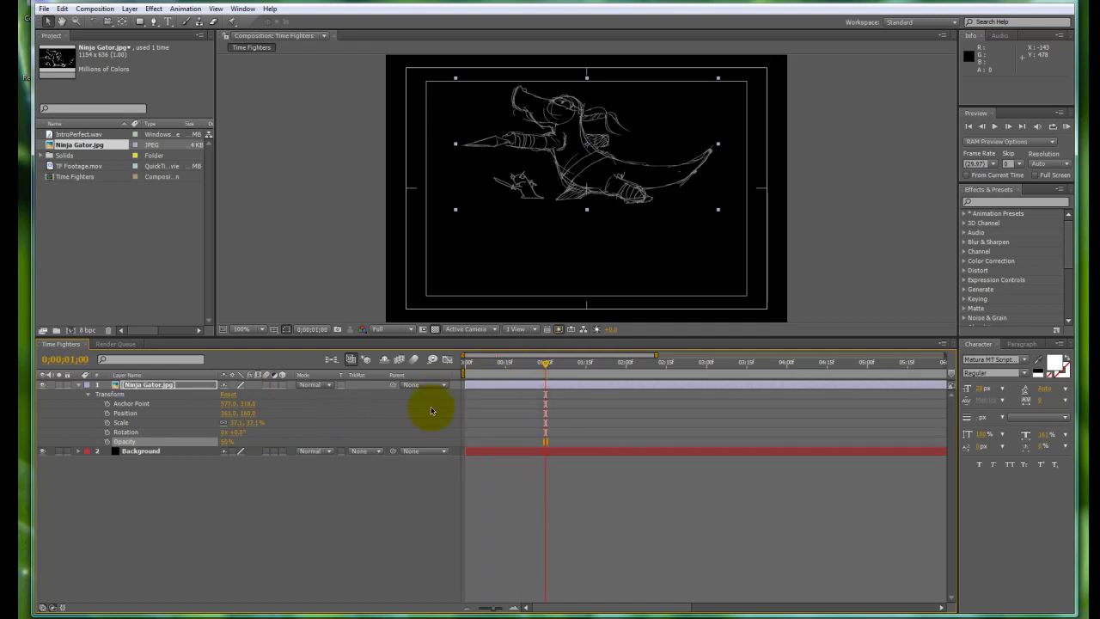
click(225, 442)
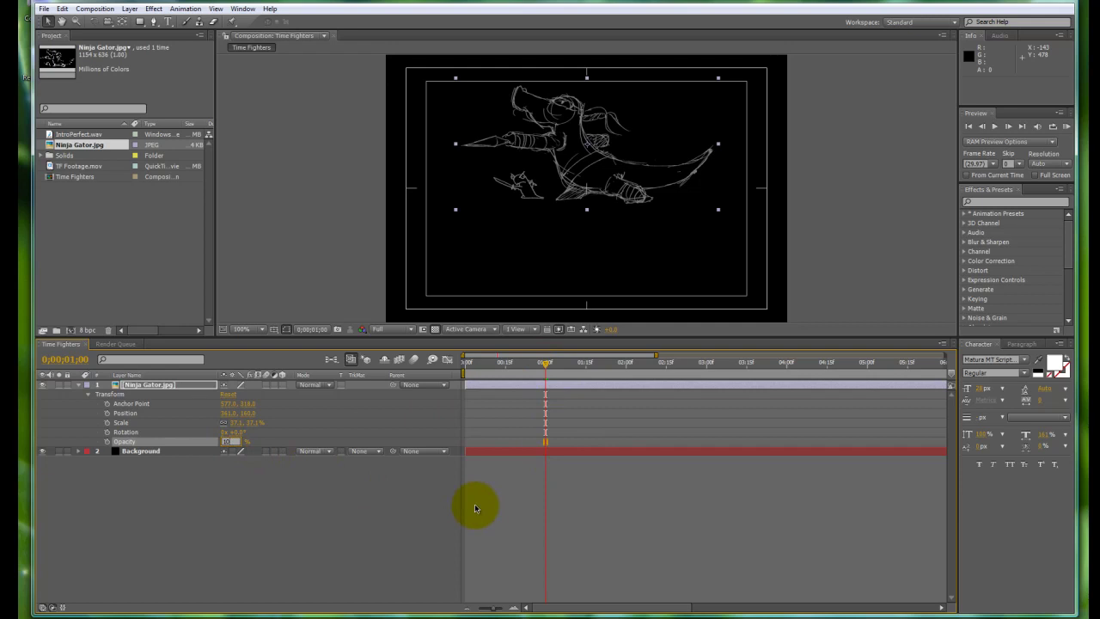
Enter 100% for the 1-second Opacity keyframe and return the time to 0;00;00;00
text(100)
key(Return)
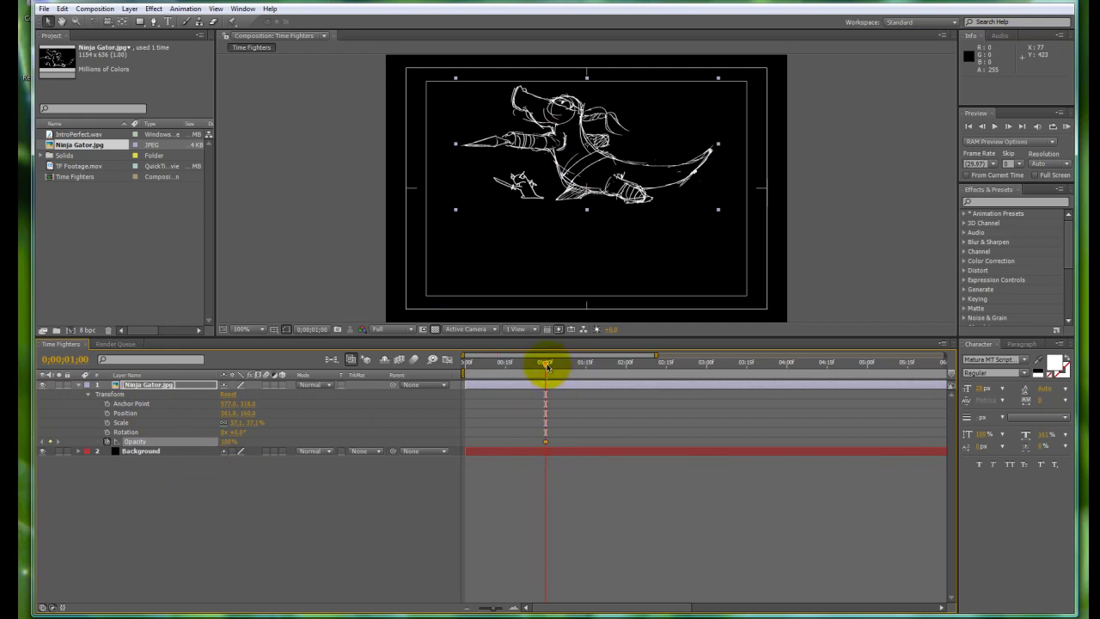
drag(550, 365, 438, 362)
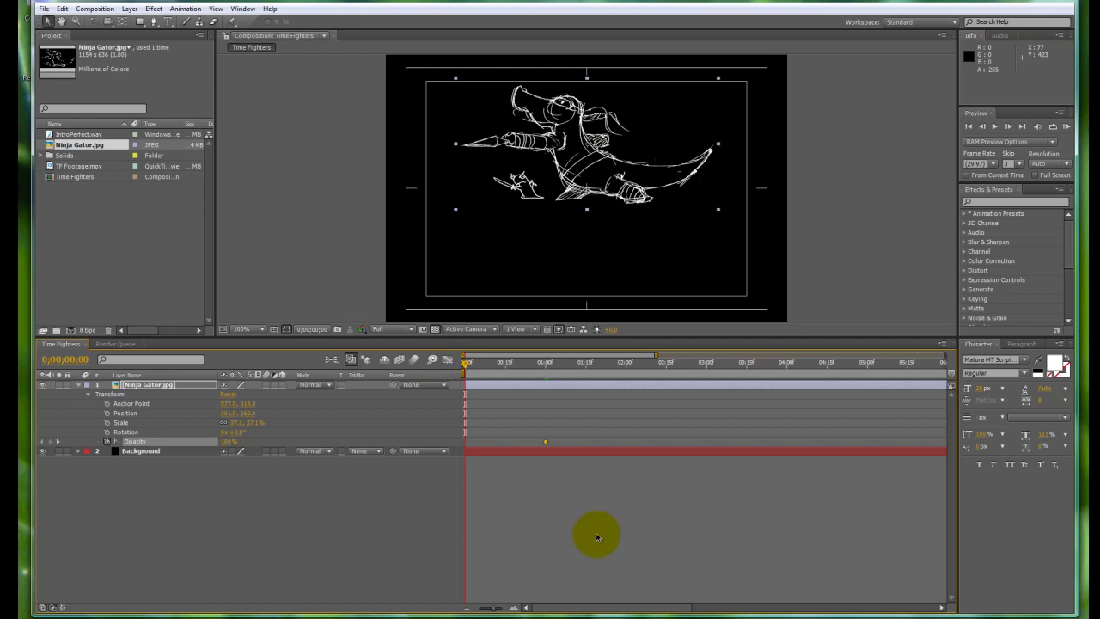
Scrub the timeline and return to the composition start, leaving Opacity at 100%
drag(474, 367, 515, 368)
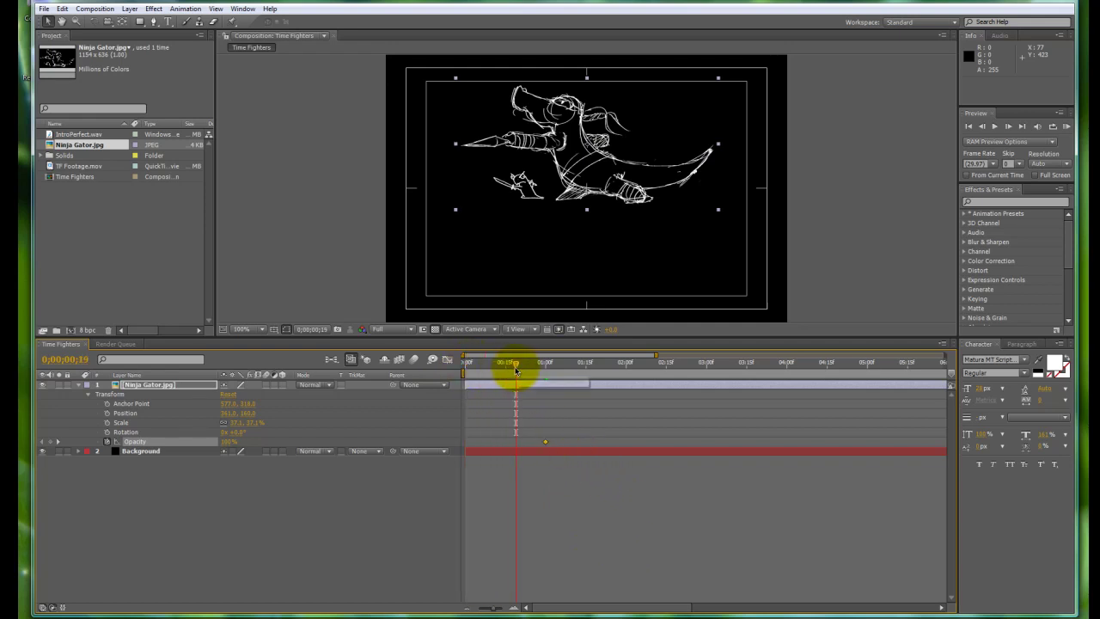
key(Home)
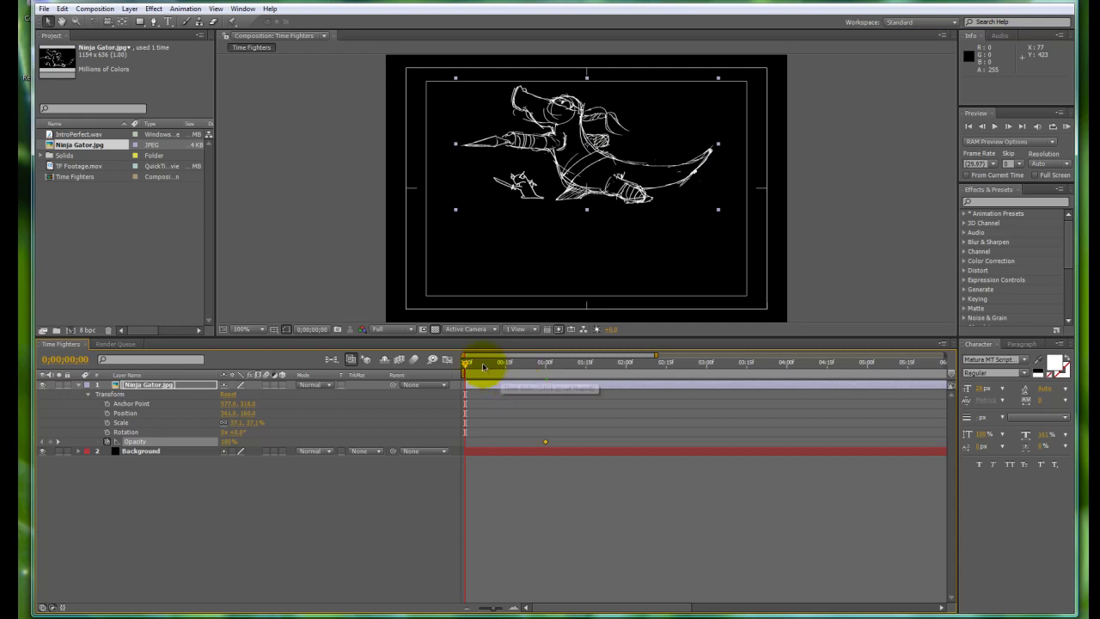
click(543, 364)
drag(547, 363, 466, 365)
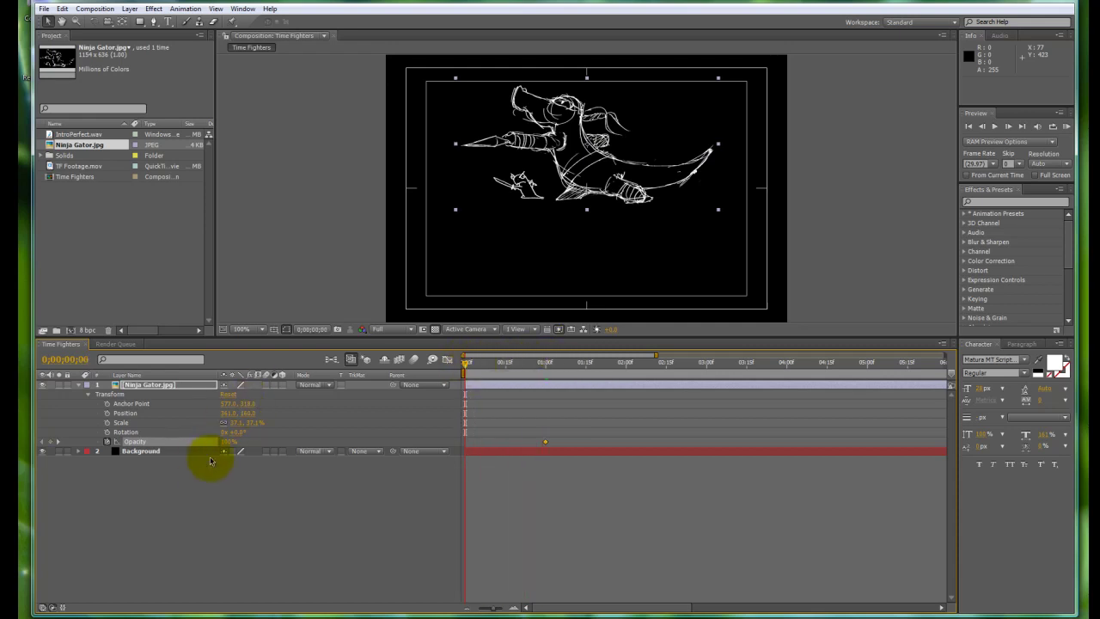
key(Return)
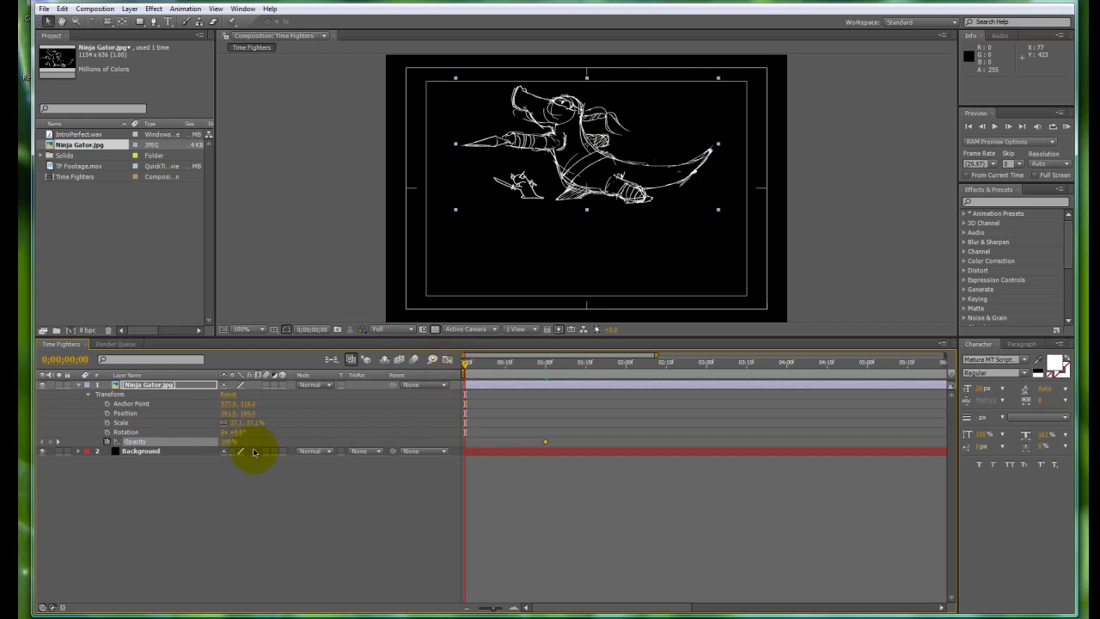
Set Opacity to 0% at 0 seconds, then scrub to 1 second to preview the fade-in
click(227, 441)
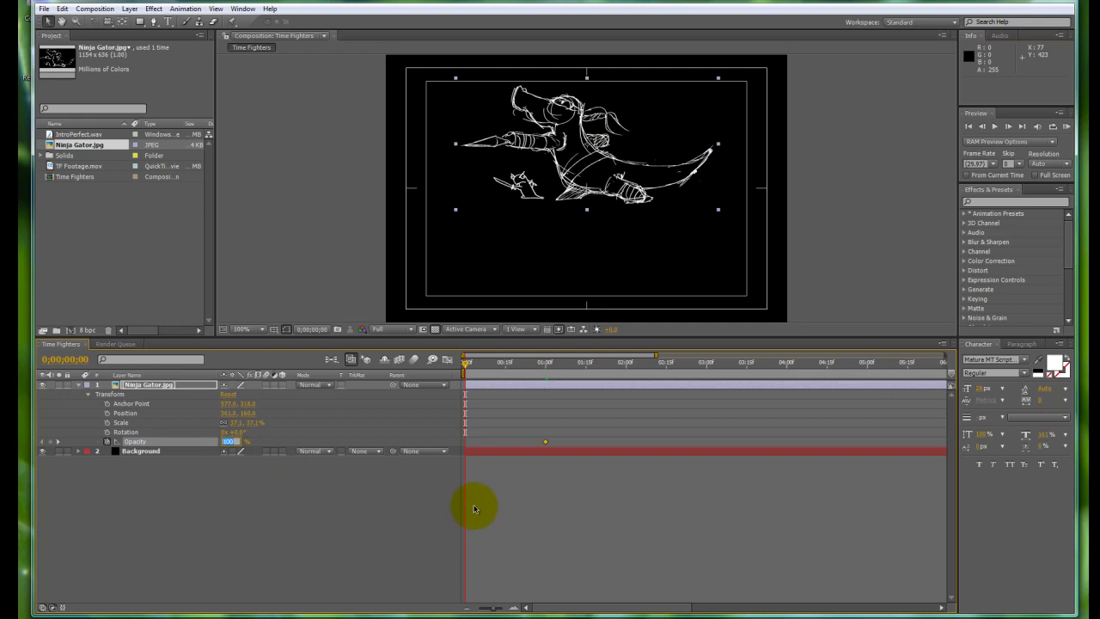
text(0)
key(Return)
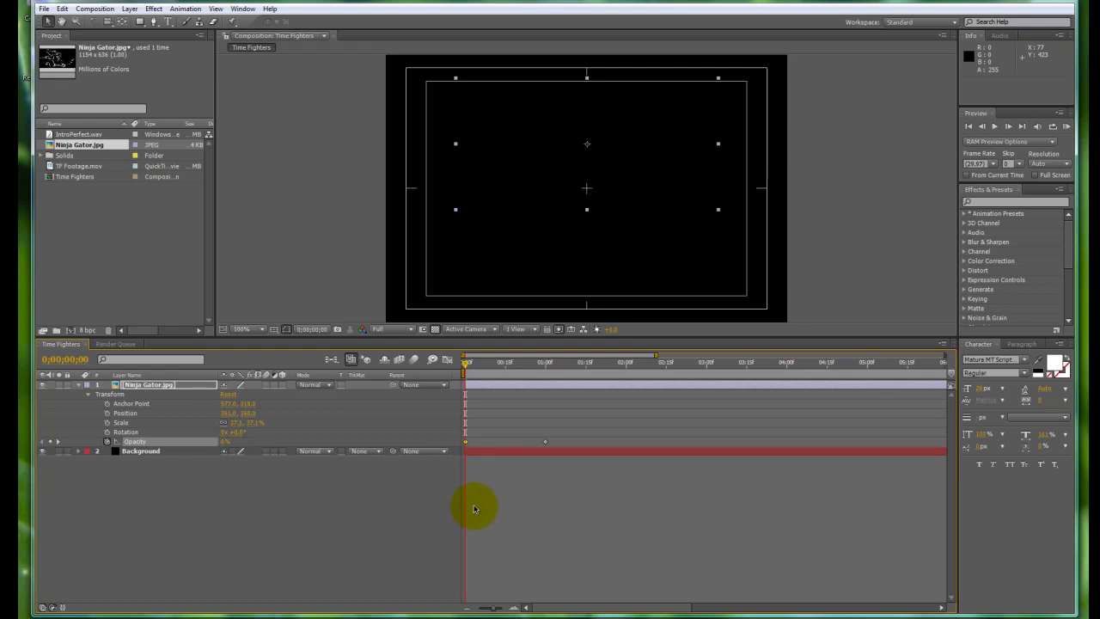
mouse_move(465, 367)
mouse_down()
mouse_move(476, 364)
mouse_move(467, 366)
mouse_up()
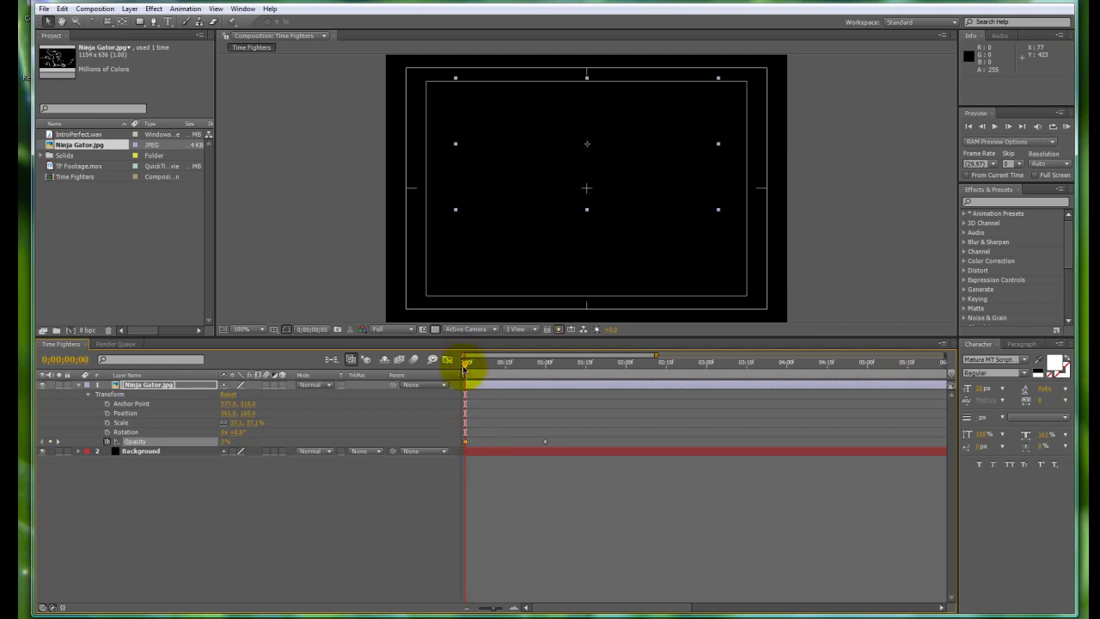
drag(467, 368, 546, 372)
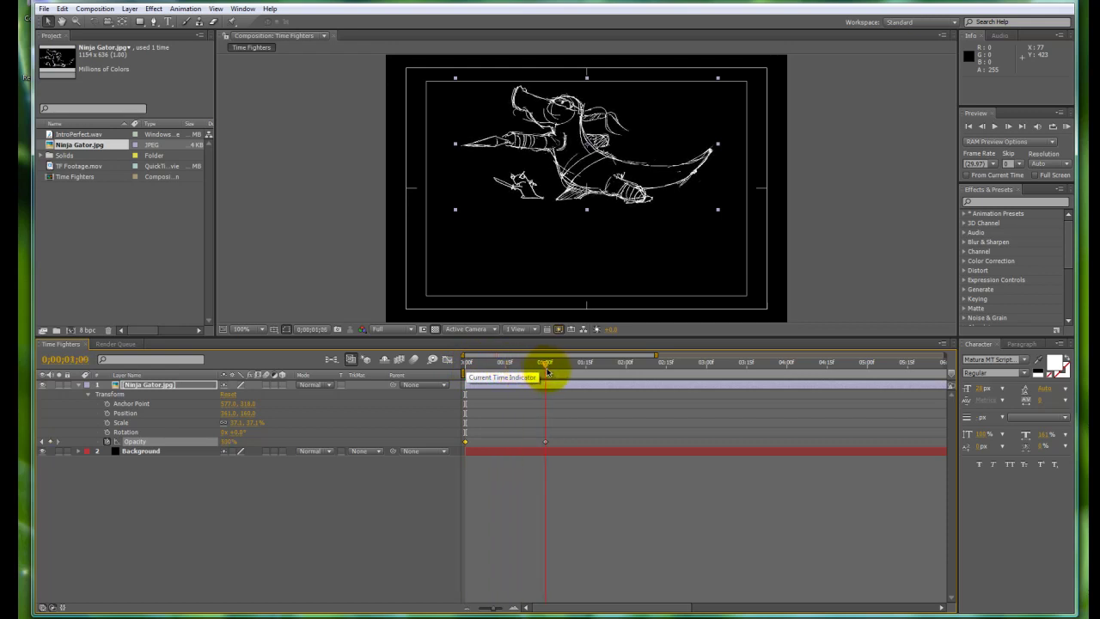